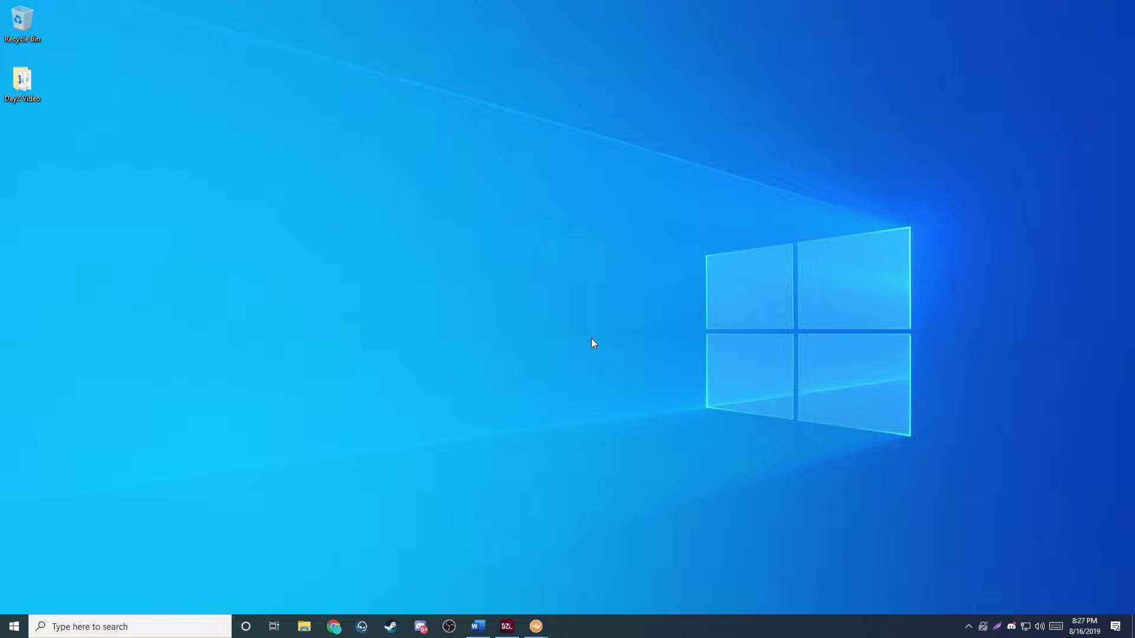
# - Bring the full-screen Remote Desktop session with the server's desktop forward
pyautogui.click(536, 626)
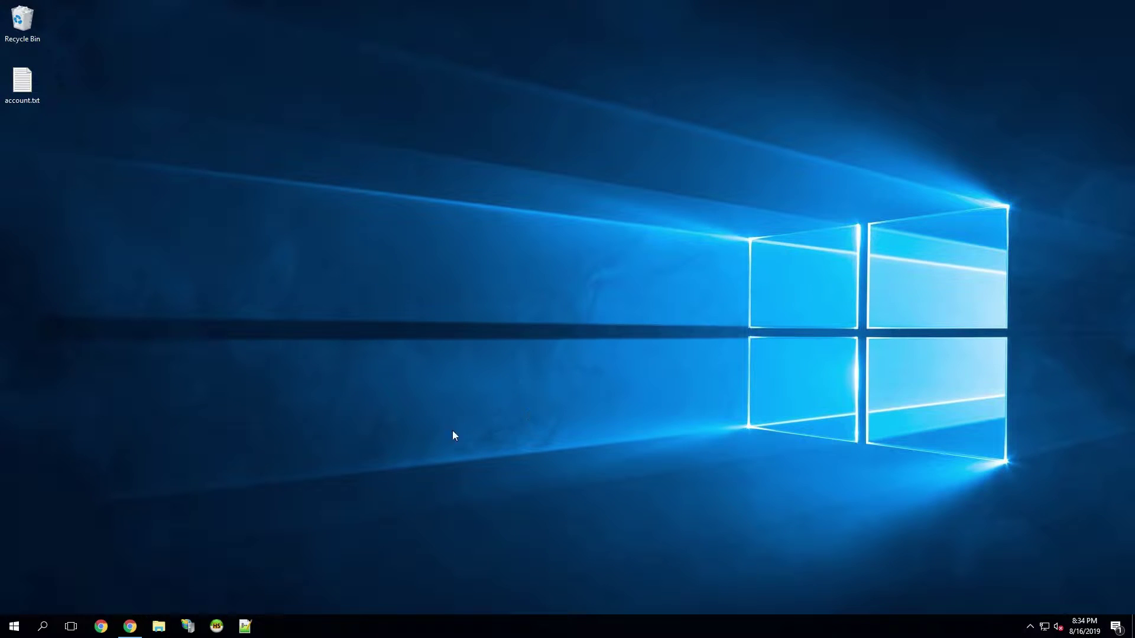
# - Download the BattlEye-Extended-Controls master branch as a ZIP from GitHub and open it
pyautogui.click(130, 577)
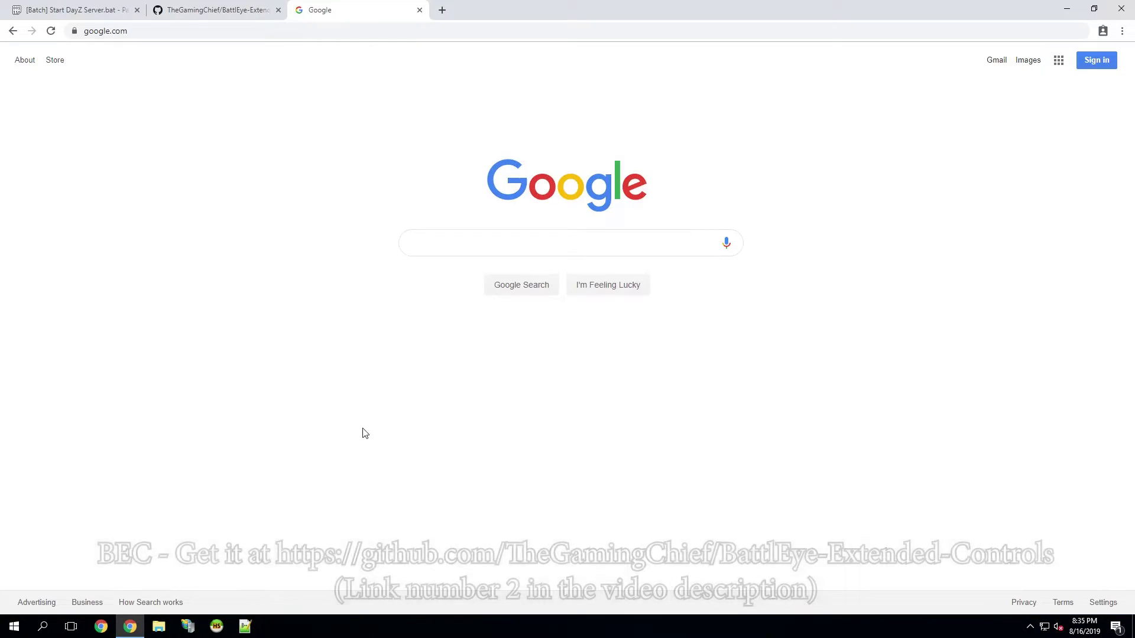
pyautogui.click(205, 6)
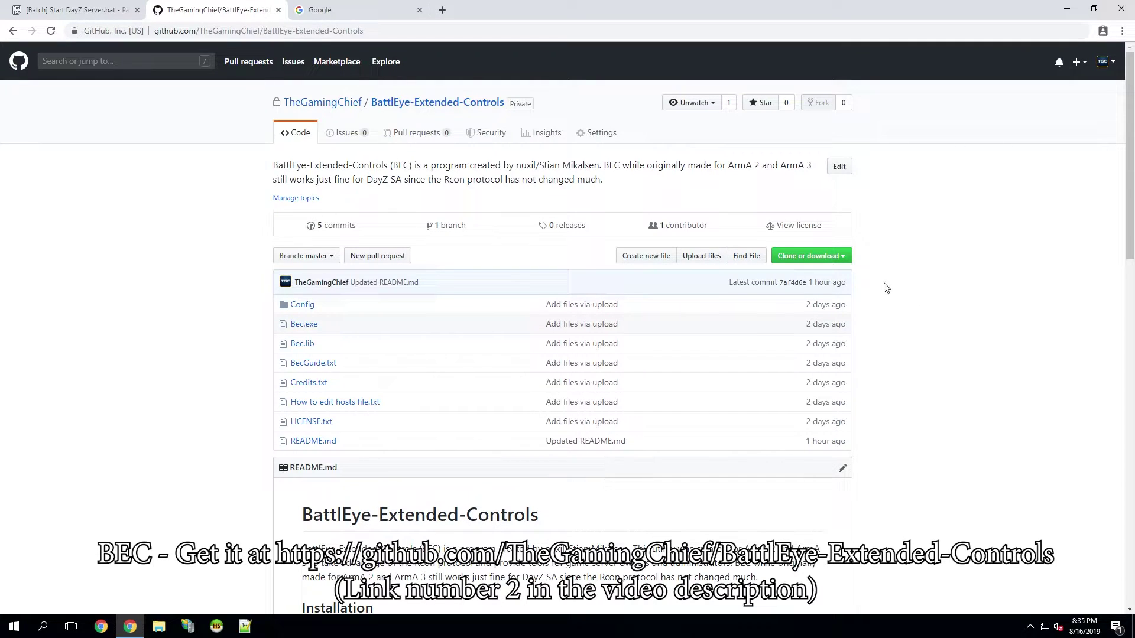
pyautogui.click(840, 260)
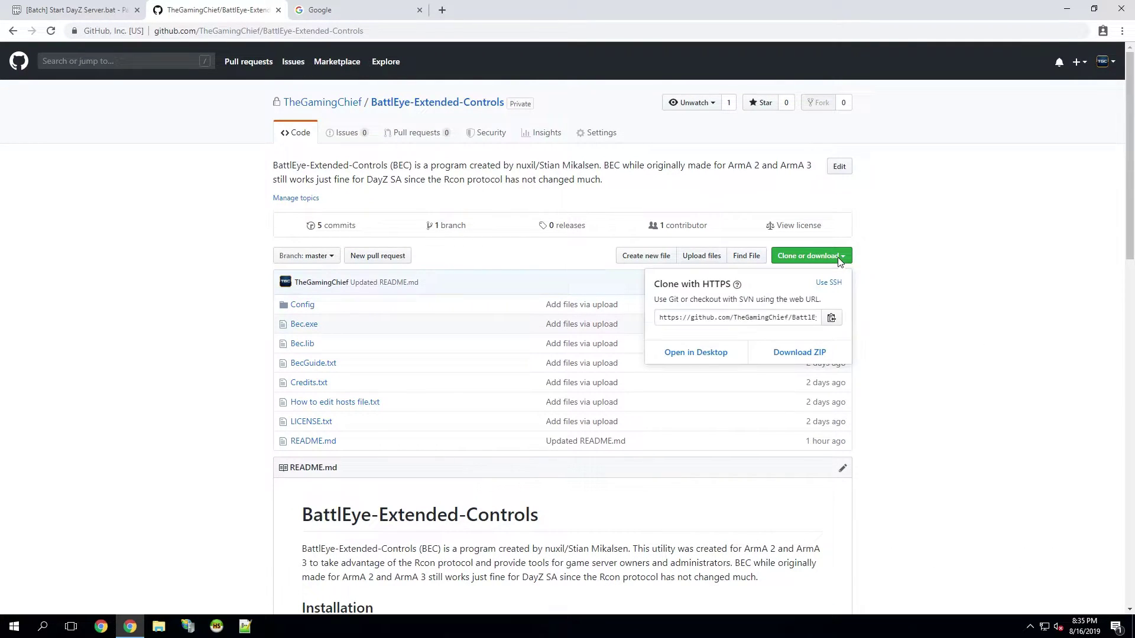
pyautogui.click(800, 359)
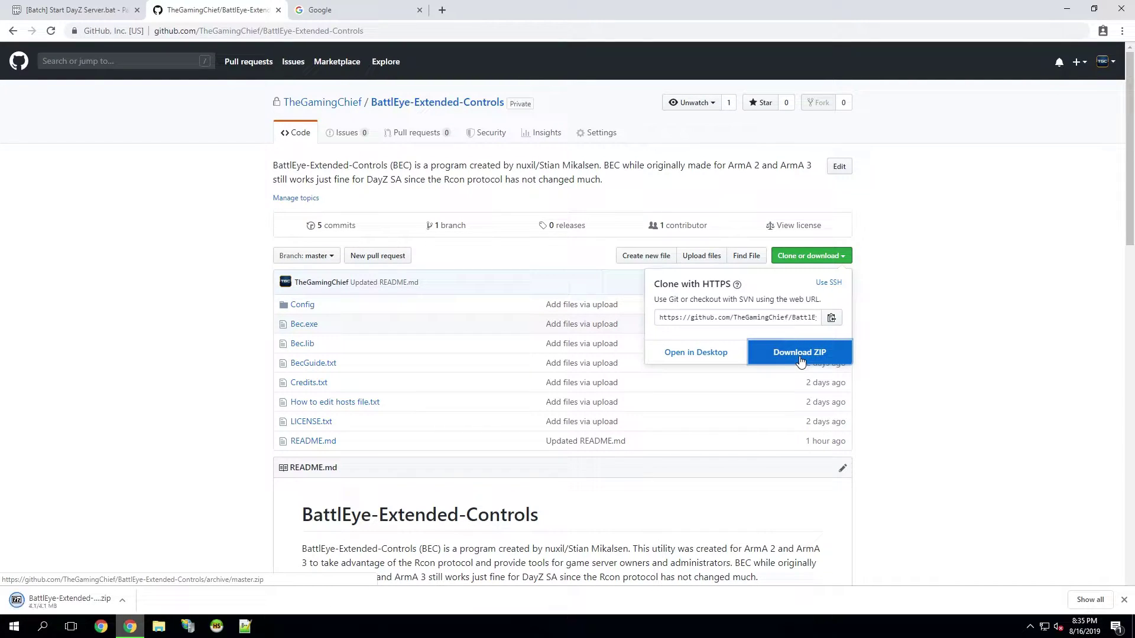
pyautogui.click(66, 608)
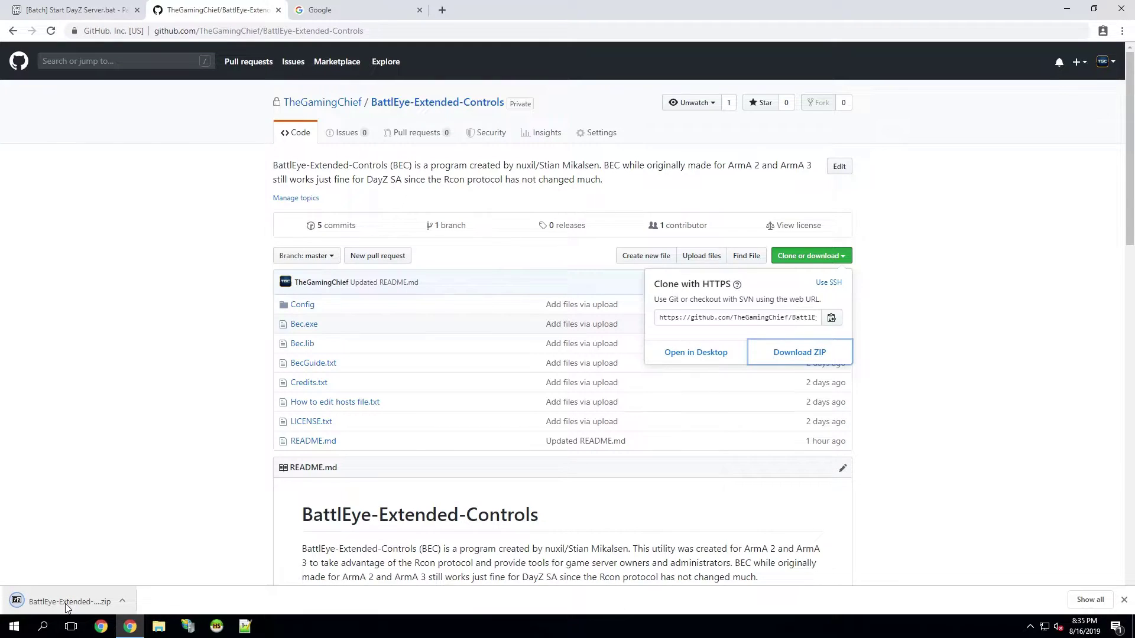
# - Open the BattlEye-Extended-Controls-master folder in 7-Zip, and open File Explorer showing the drives
pyautogui.moveTo(266, 159); pyautogui.dragTo(699, 156)
pyautogui.click(517, 247)
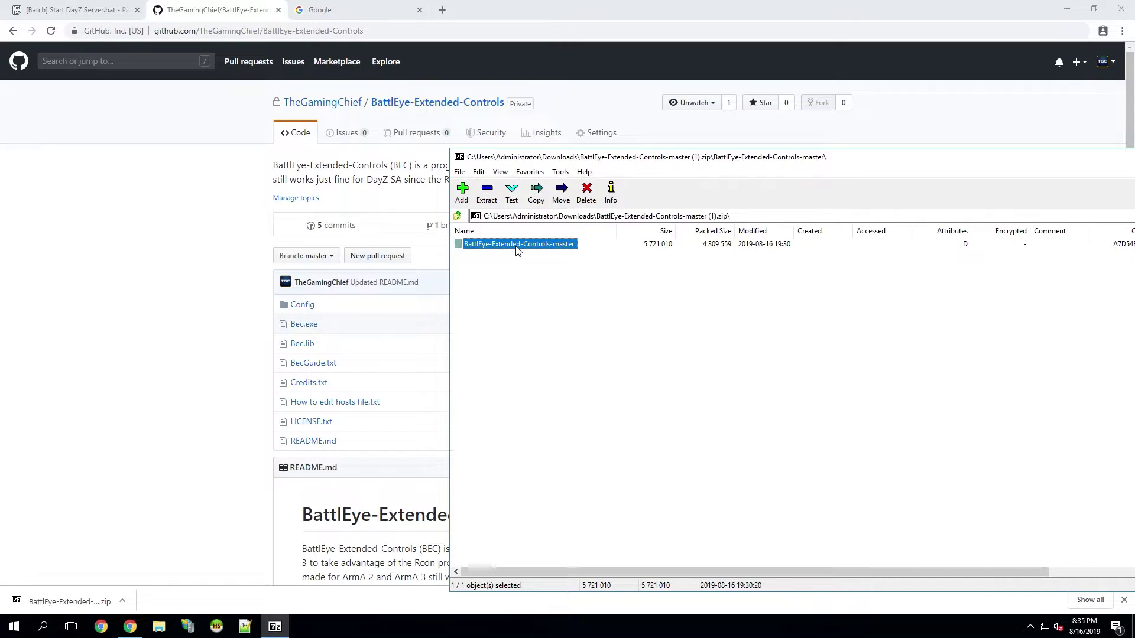
pyautogui.doubleClick(516, 247)
pyautogui.click(159, 628)
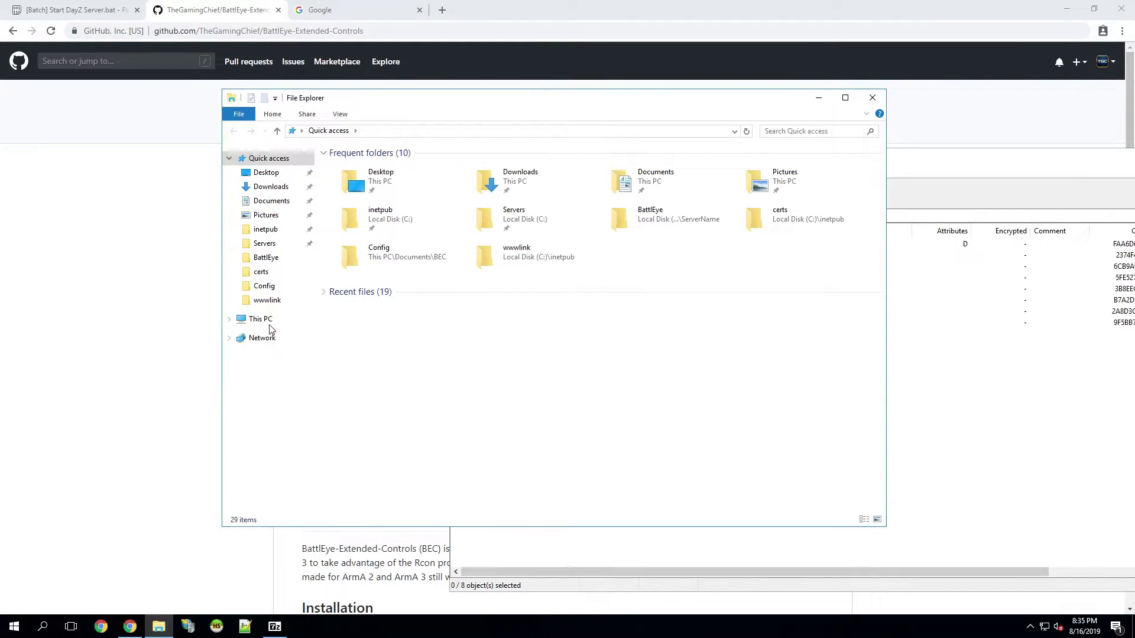
pyautogui.click(266, 322)
# - Create a new folder named BEC in C:\Servers and open it
pyautogui.doubleClick(396, 267)
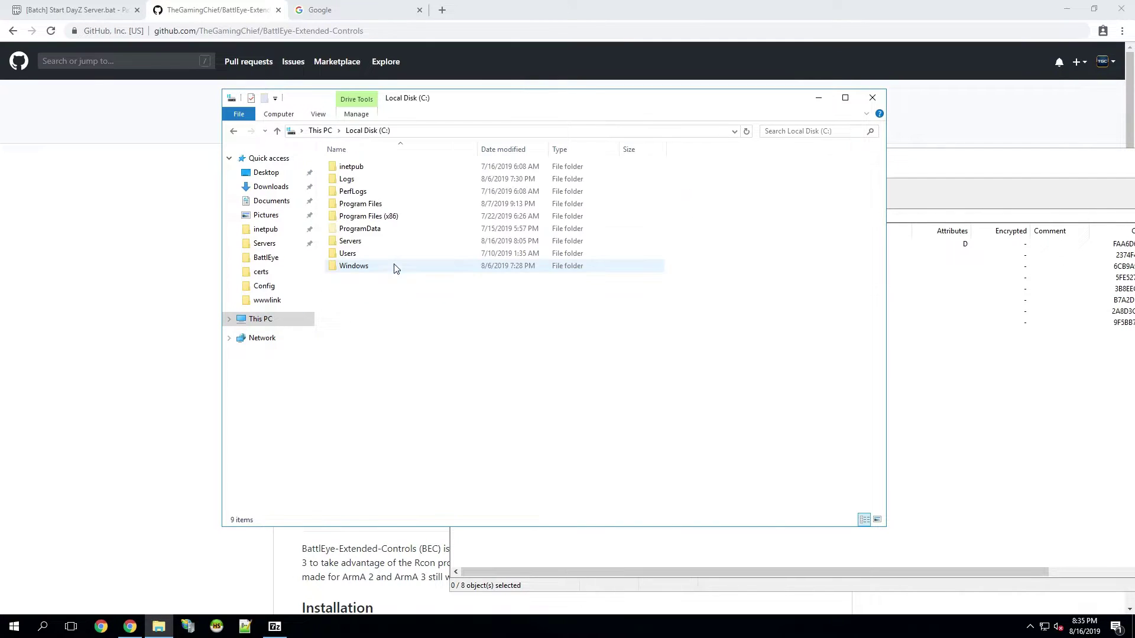
pyautogui.doubleClick(366, 242)
pyautogui.click(377, 180)
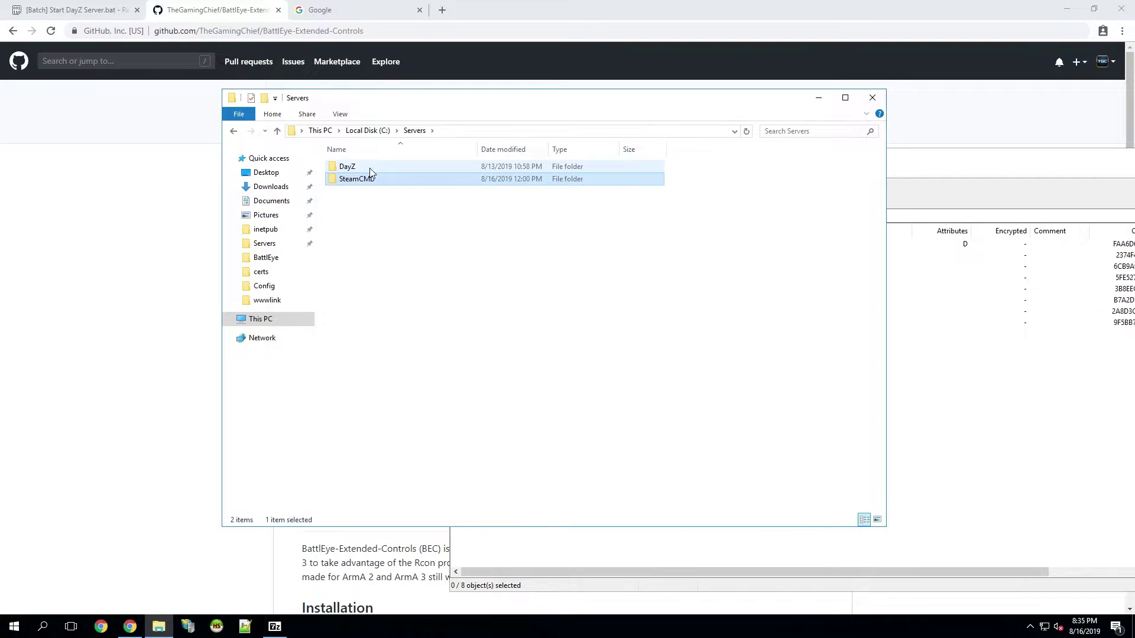
pyautogui.click(264, 98)
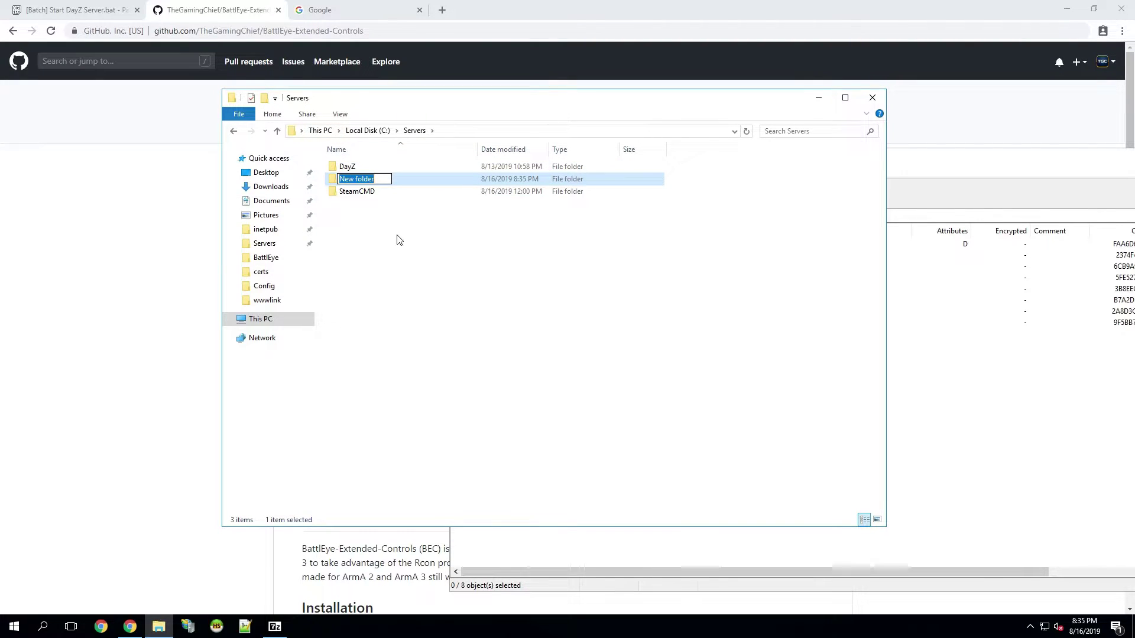
pyautogui.write('BEC')
pyautogui.press('Return')
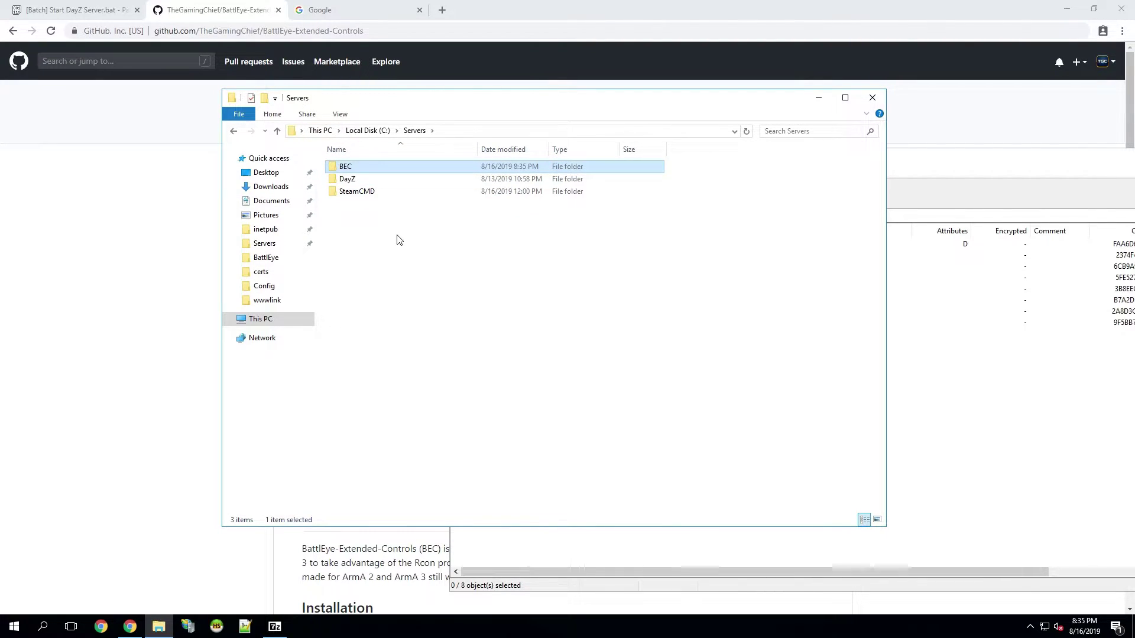
pyautogui.press('Return')
# - Copy all eight archive files from 7-Zip into the BEC folder, then close 7-Zip
pyautogui.hotkey('alt', 'Tab')
pyautogui.hotkey('ctrl', 'a')
pyautogui.moveTo(492, 294); pyautogui.dragTo(418, 279)
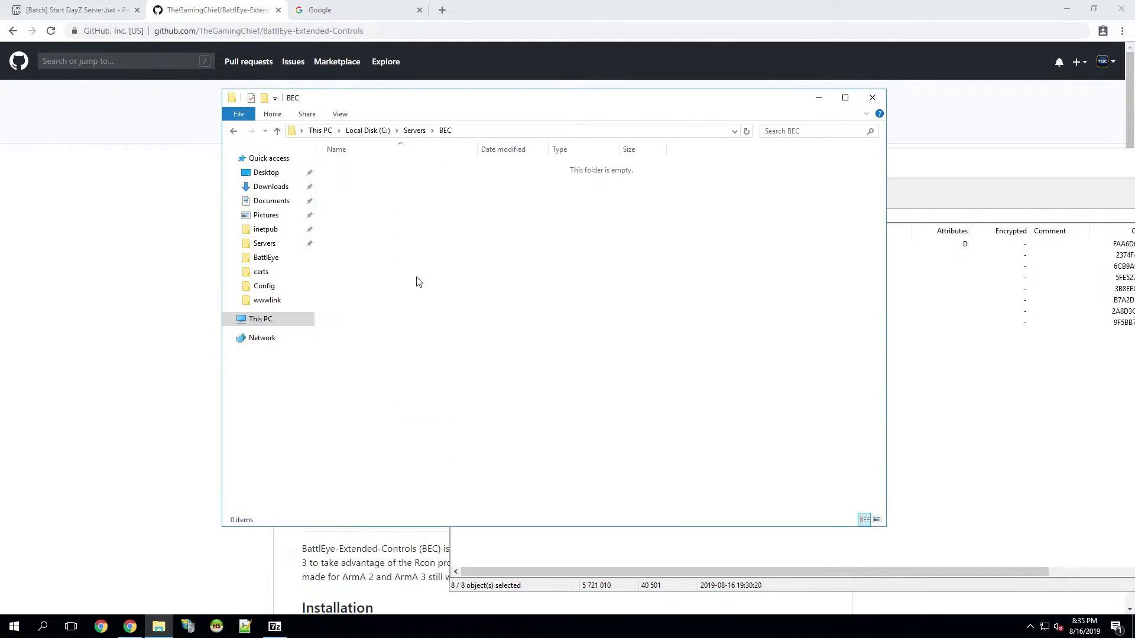
pyautogui.click(941, 188)
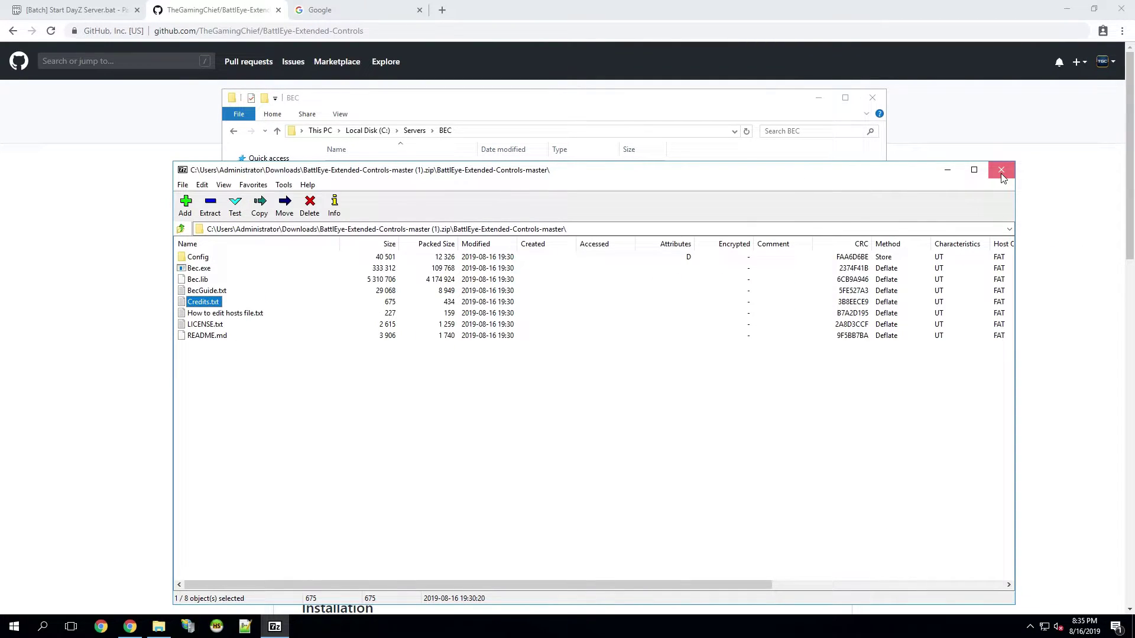
pyautogui.click(1001, 177)
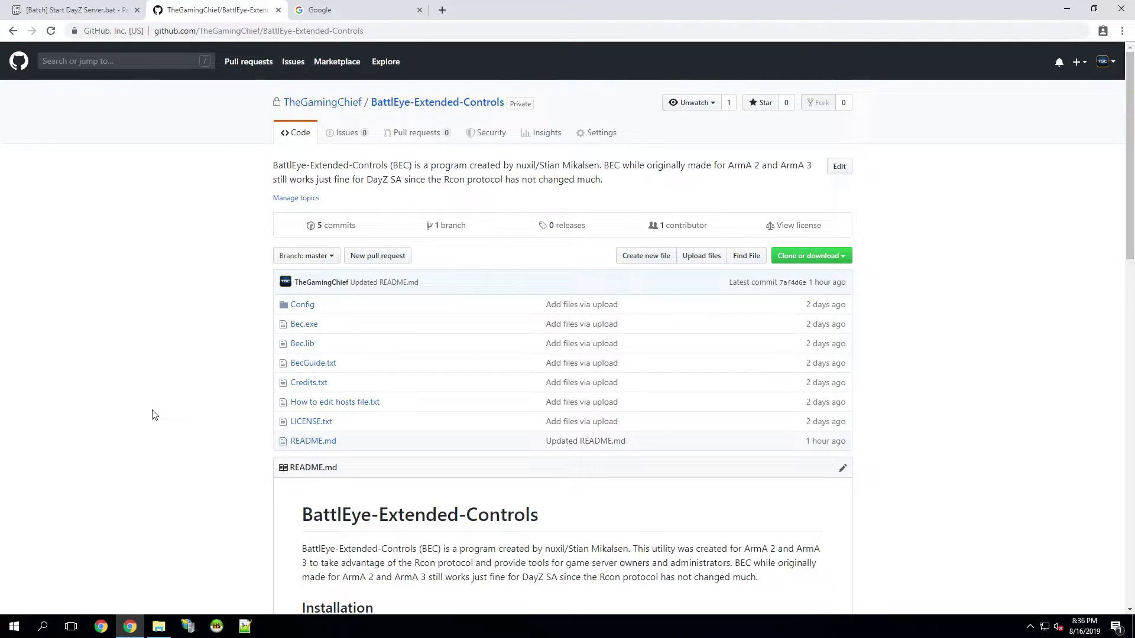
# - Scroll the GitHub README to the Installation section listing the 127.0.0.1 ibattle.org lines
pyautogui.scroll(-4, 152, 414)
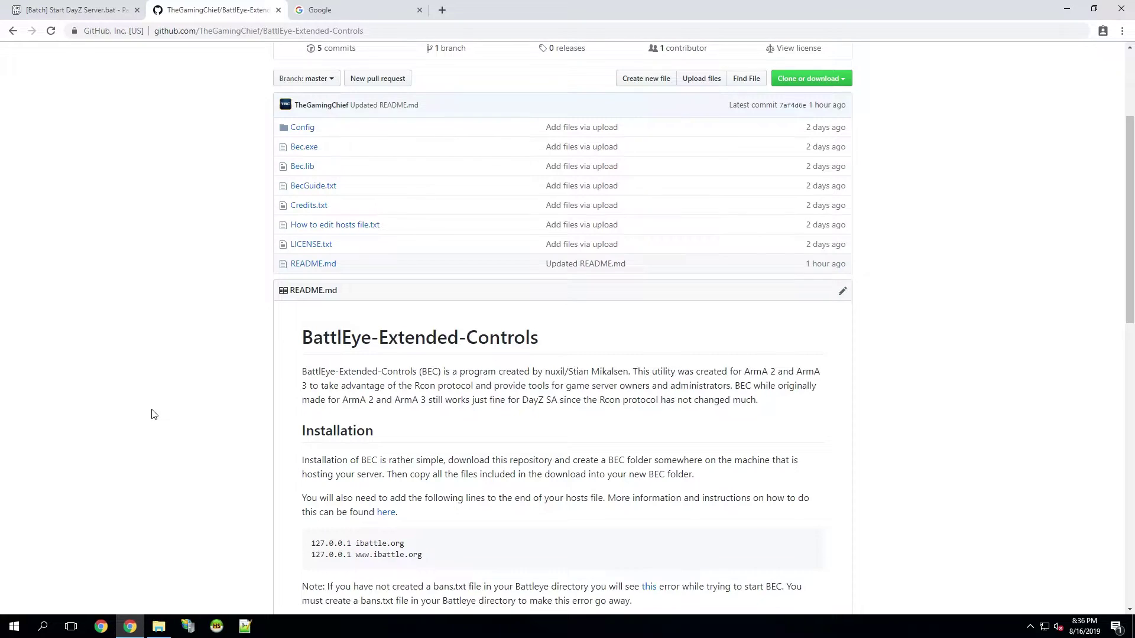
pyautogui.scroll(-2, 152, 414)
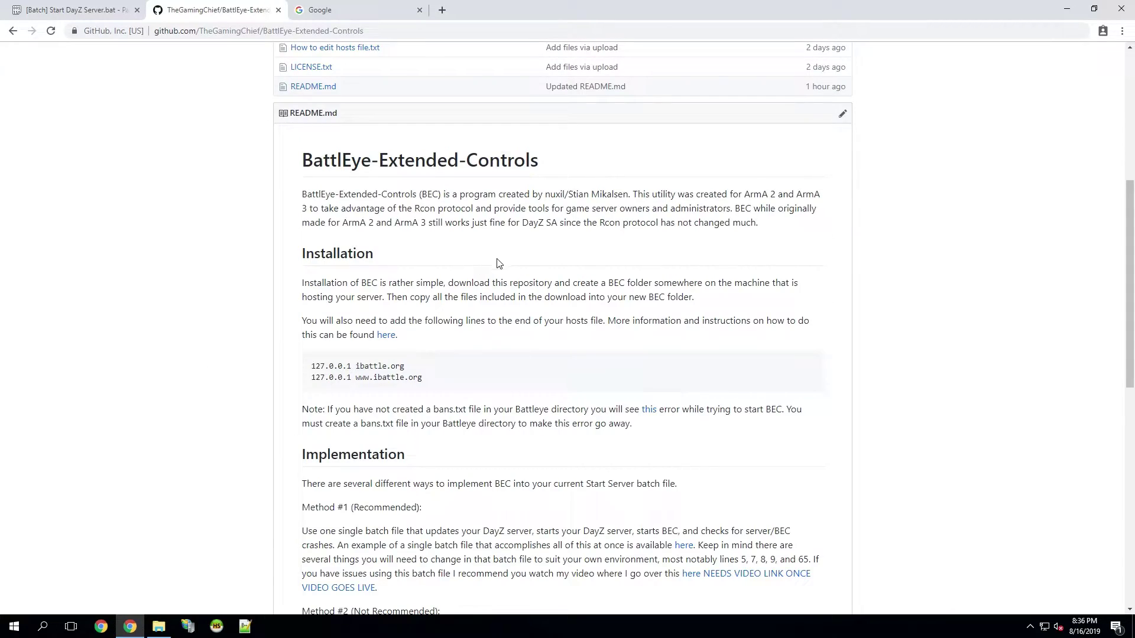
pyautogui.scroll(-1, 385, 320)
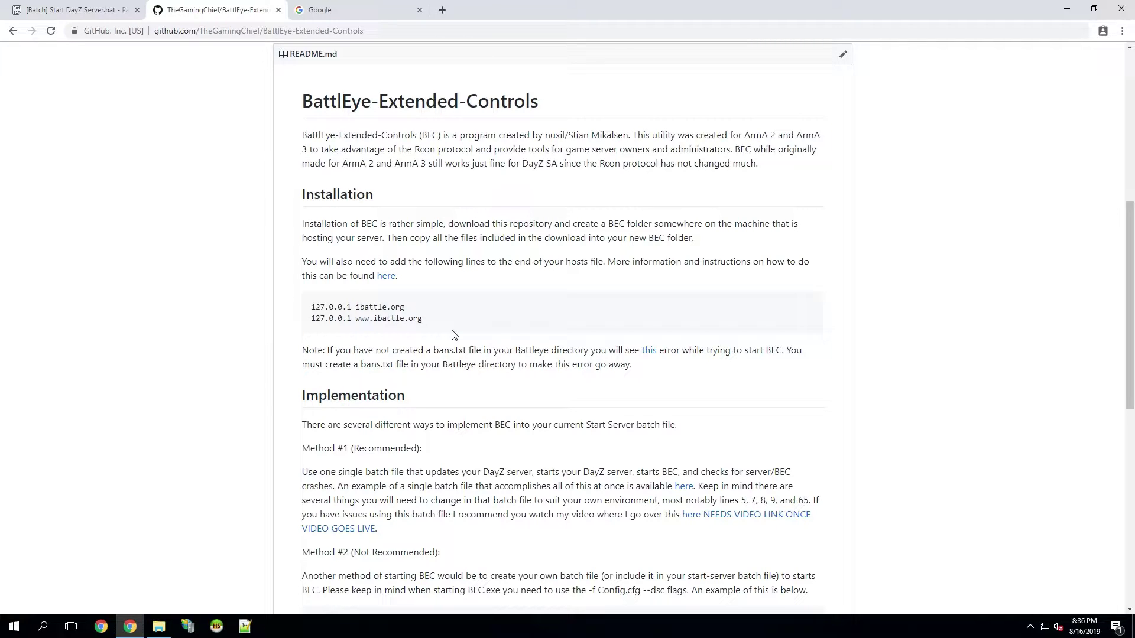
pyautogui.rightClick(158, 626)
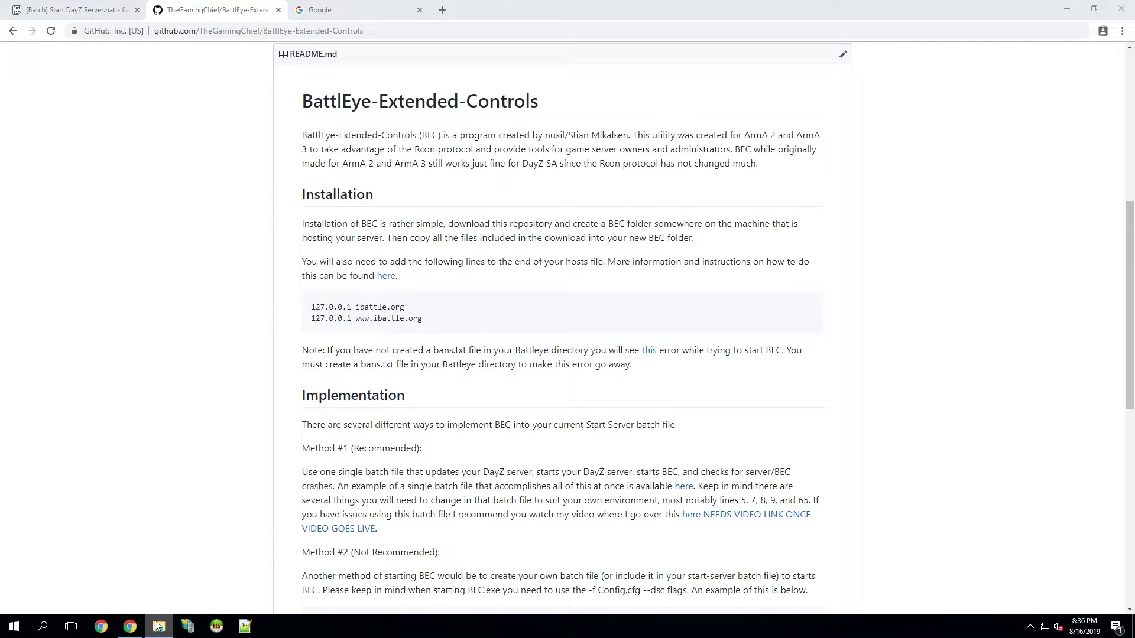
# - Navigate File Explorer to C:\Windows\System32\drivers\etc
pyautogui.click(167, 565)
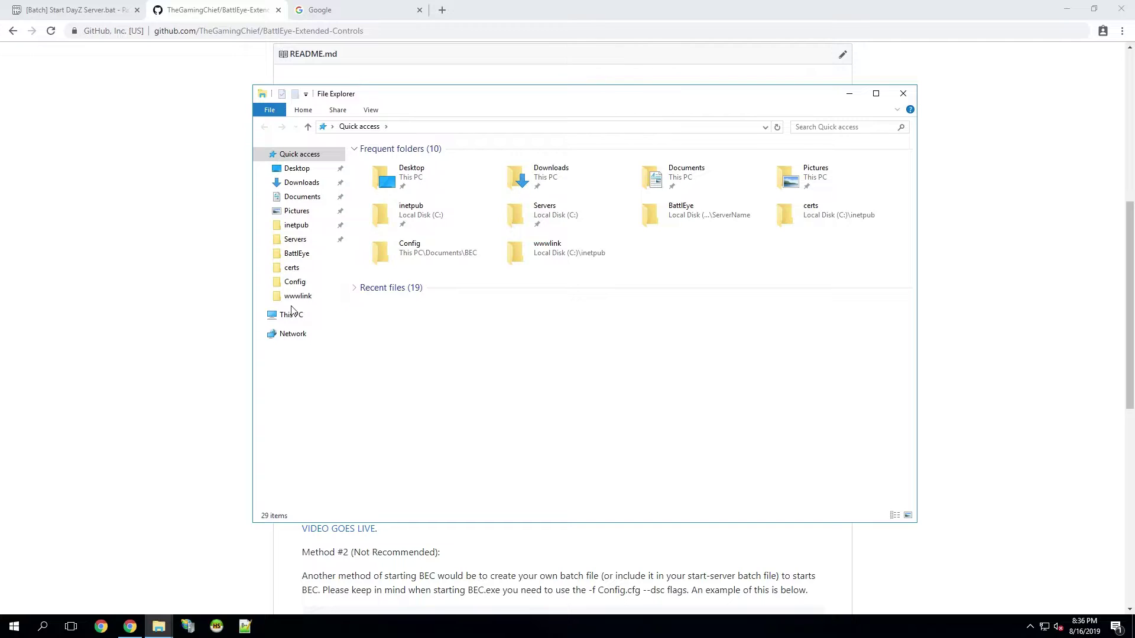
pyautogui.click(294, 316)
pyautogui.doubleClick(445, 256)
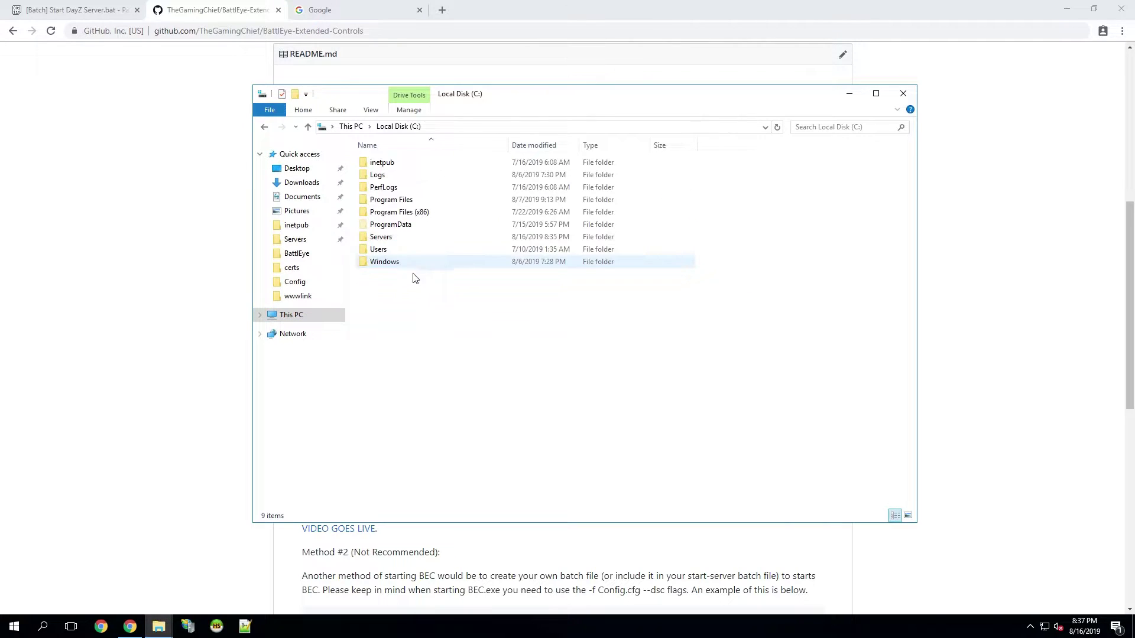
pyautogui.doubleClick(390, 262)
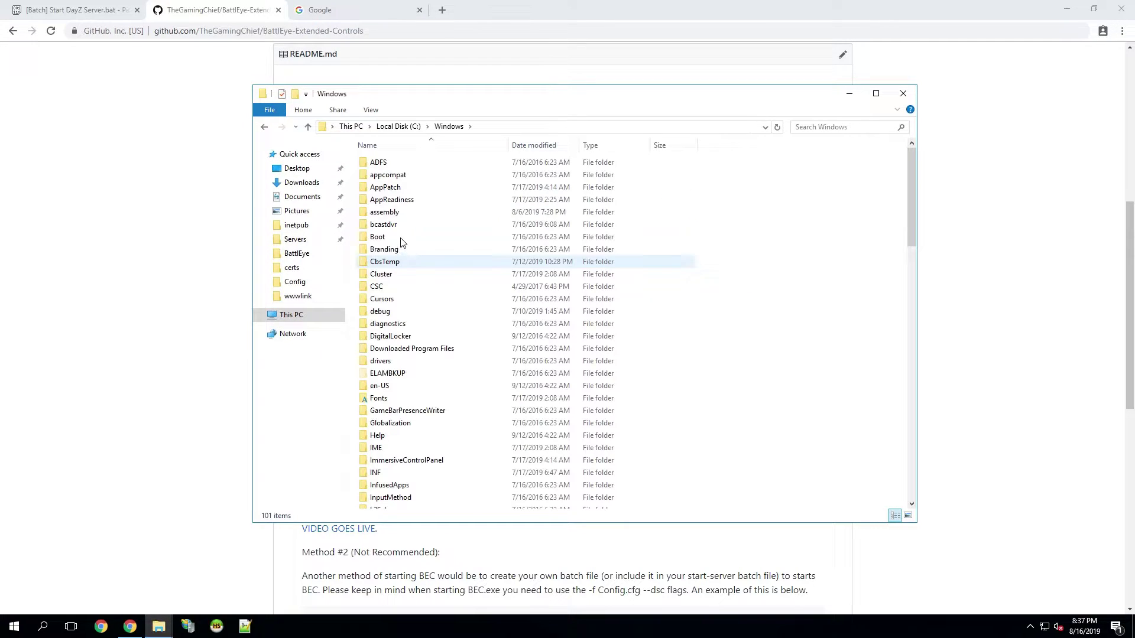
pyautogui.scroll(-15, 399, 253)
pyautogui.doubleClick(406, 309)
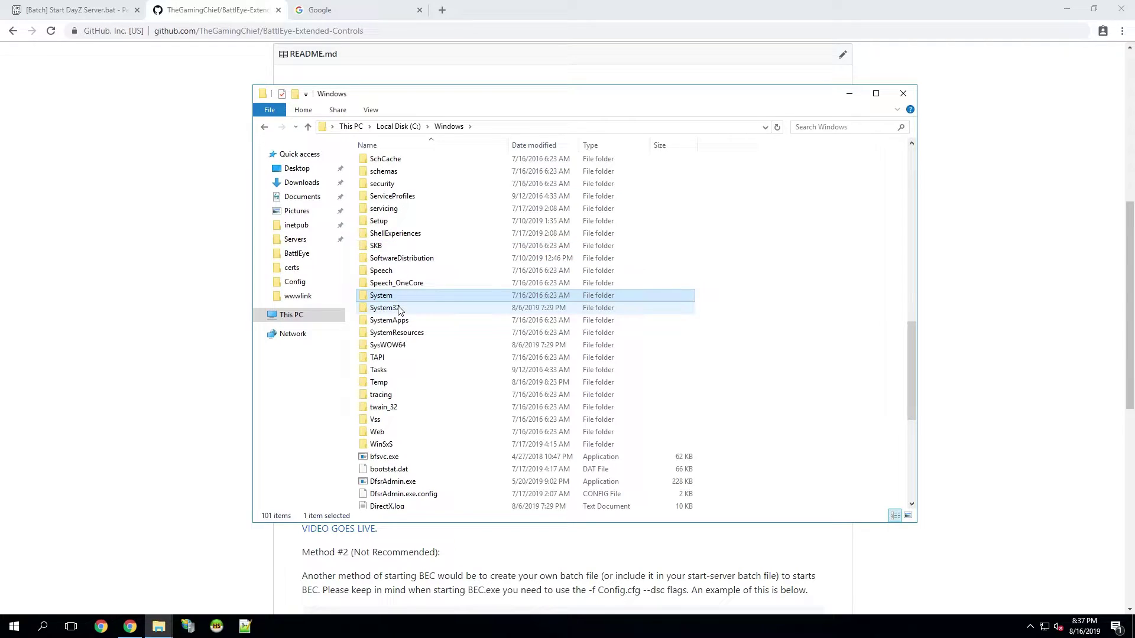
pyautogui.click(384, 461)
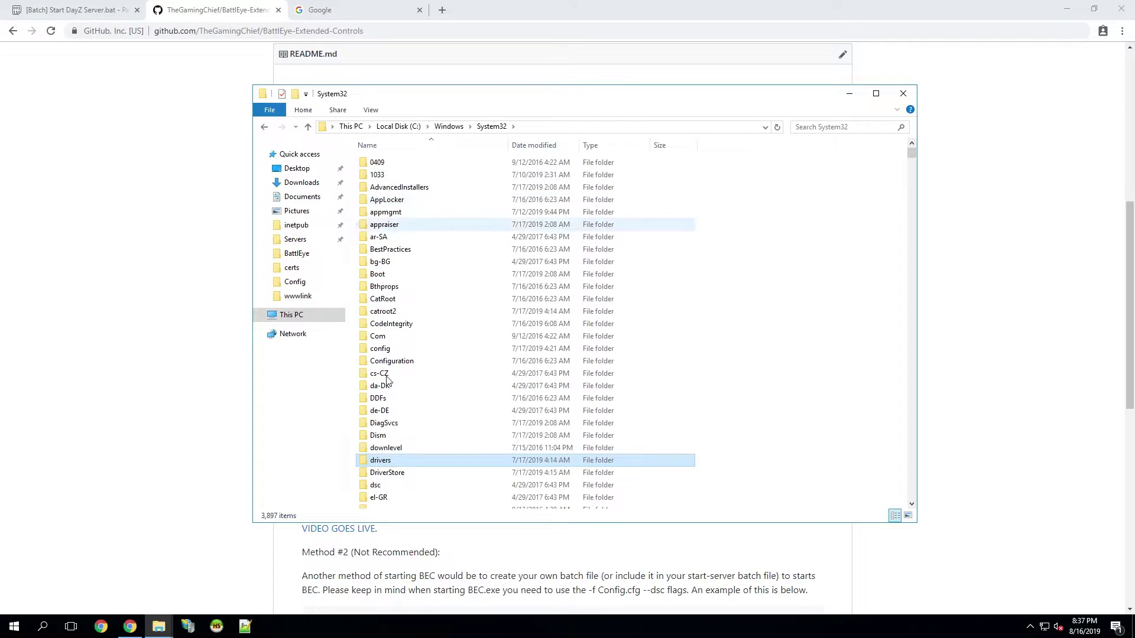
pyautogui.doubleClick(383, 462)
pyautogui.click(405, 174)
pyautogui.doubleClick(404, 174)
# - Open the hosts file with Edit with Notepad++
pyautogui.click(398, 164)
pyautogui.rightClick(387, 166)
pyautogui.click(398, 166)
pyautogui.rightClick(398, 166)
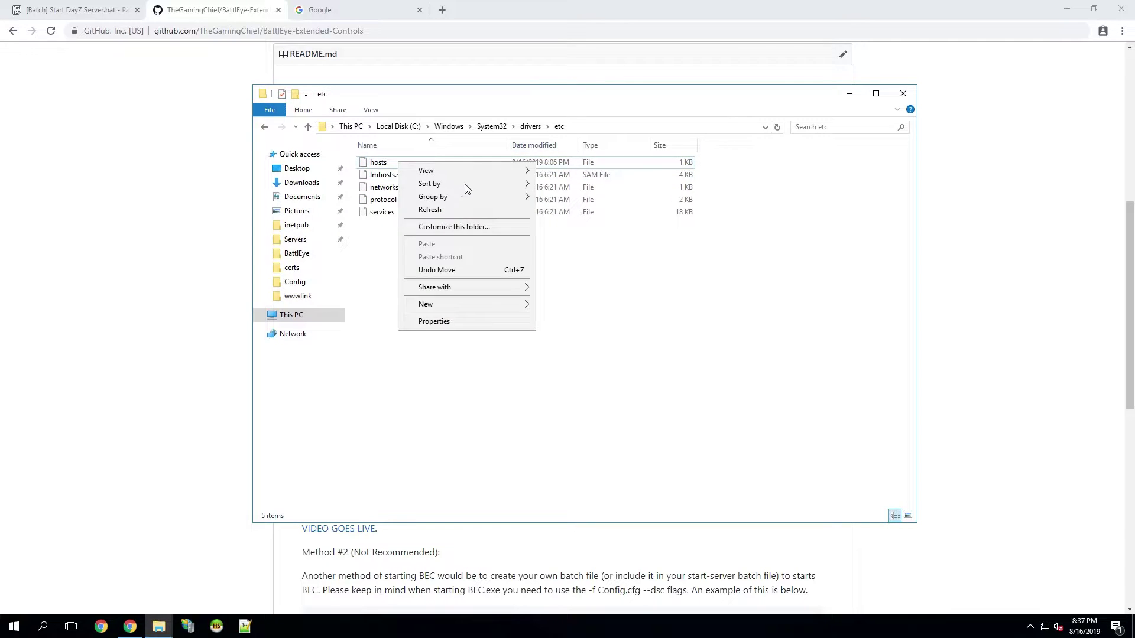
pyautogui.click(381, 163)
pyautogui.rightClick(378, 166)
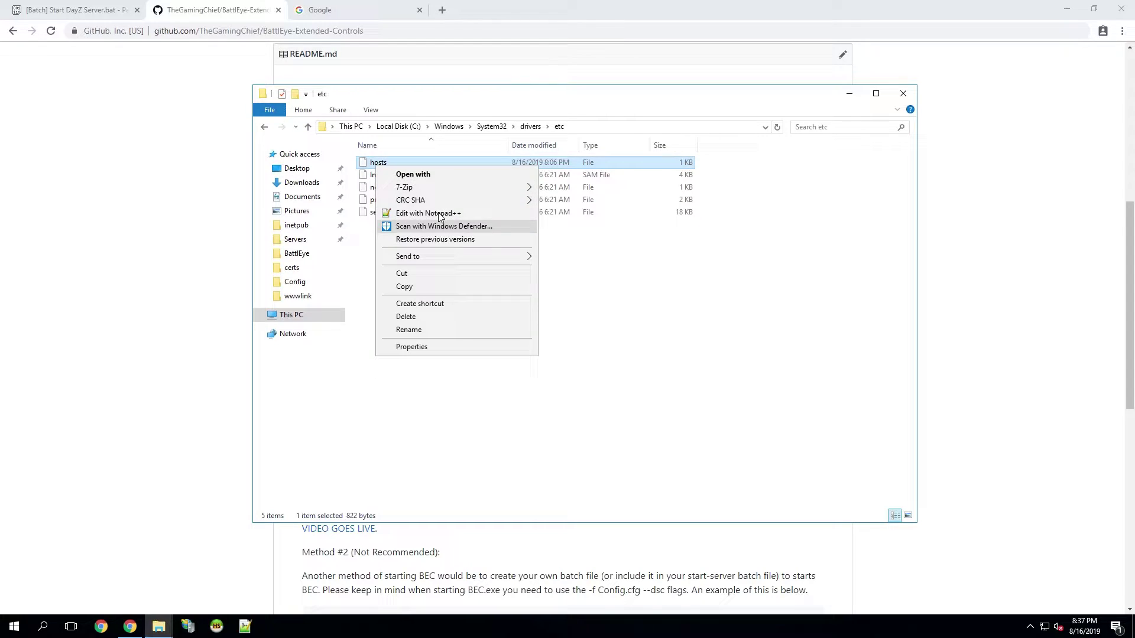
pyautogui.click(436, 213)
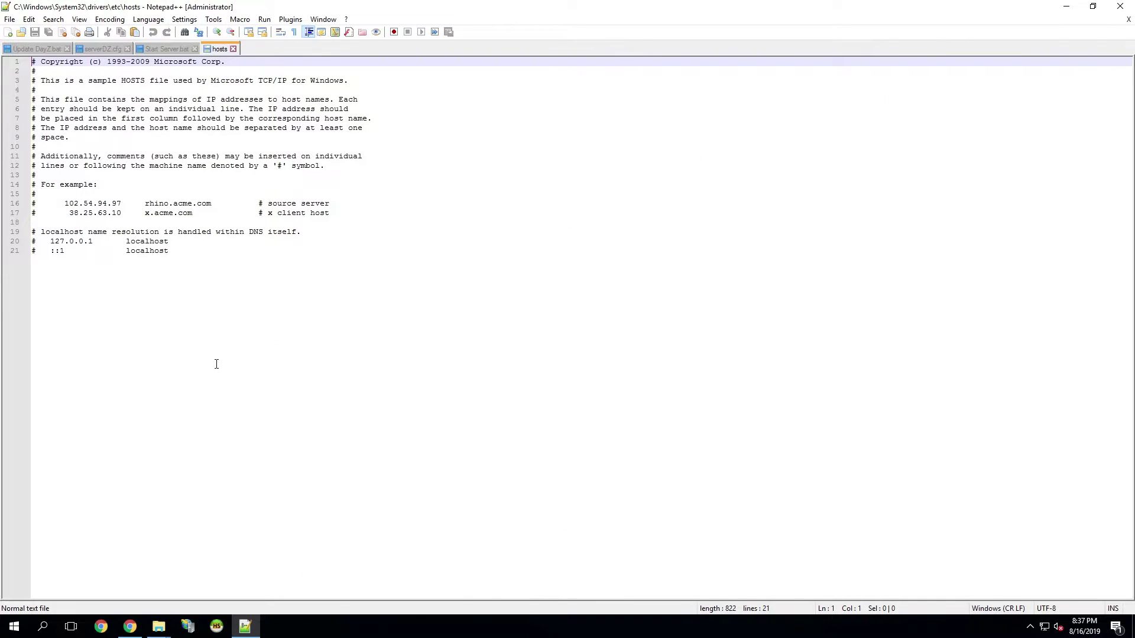
pyautogui.click(220, 333)
pyautogui.click(130, 627)
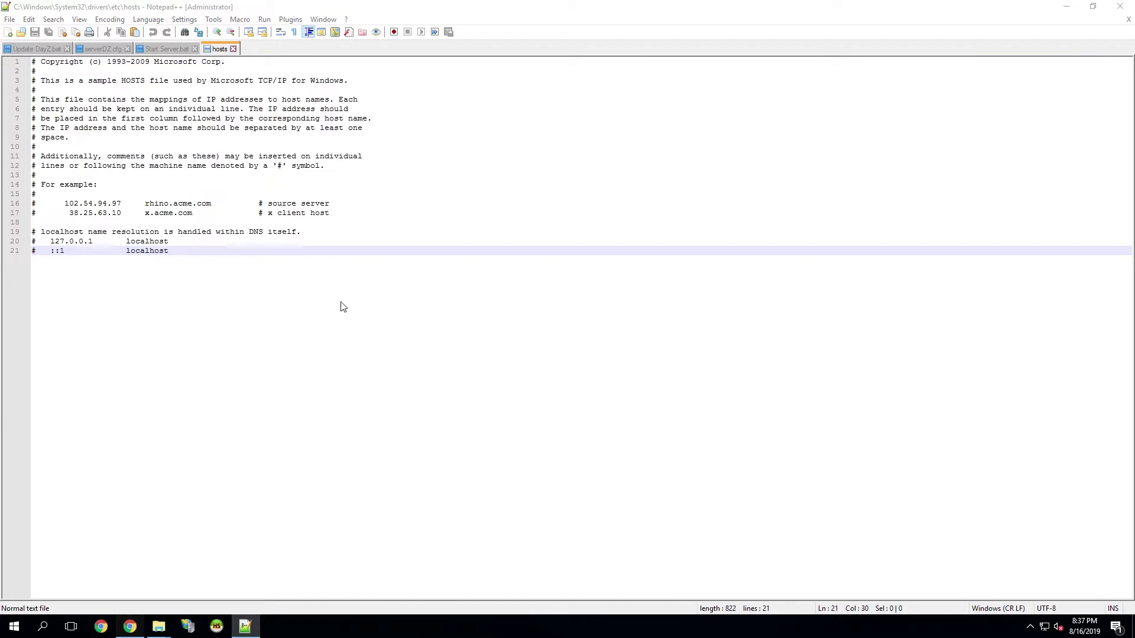
pyautogui.tripleClick(310, 311)
pyautogui.hotkey('ctrl', 'c')
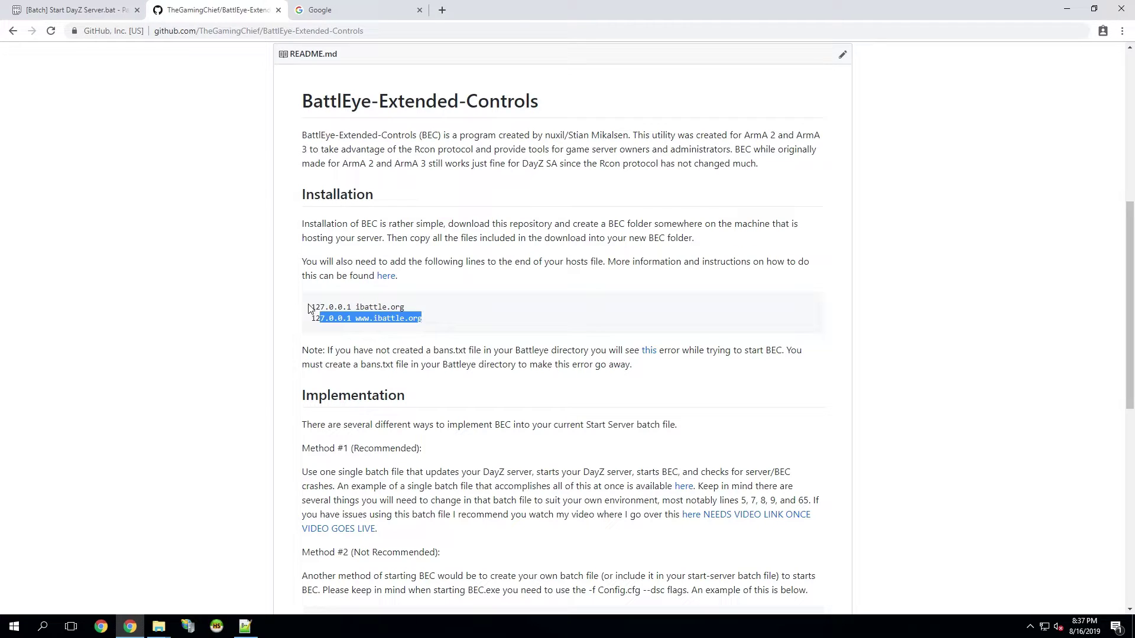
pyautogui.click(245, 626)
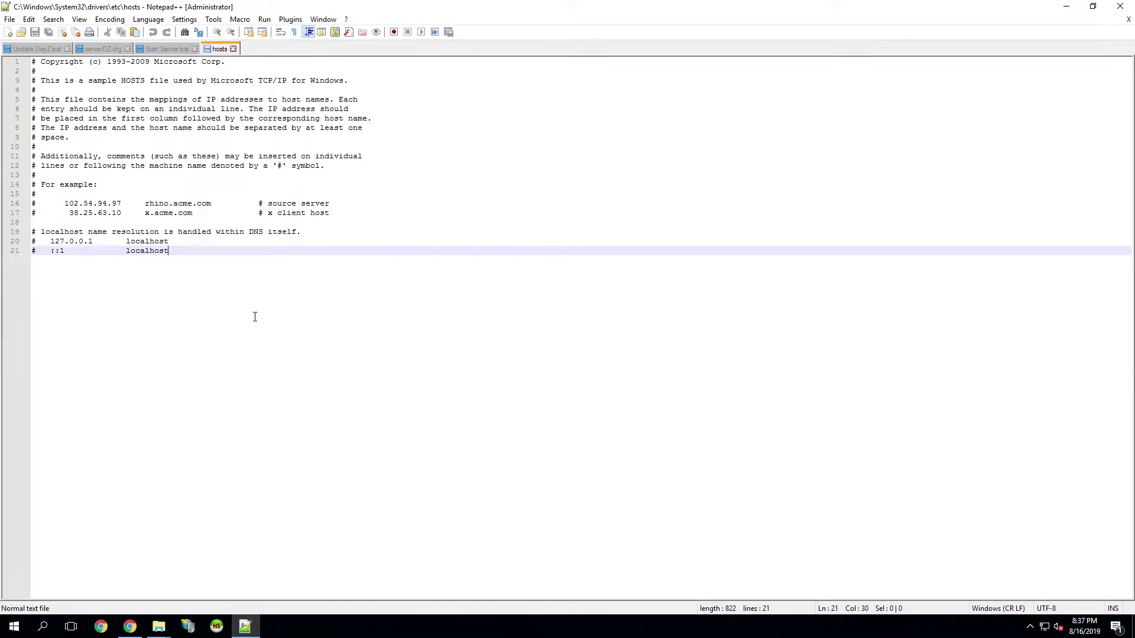
pyautogui.press('Return')
pyautogui.hotkey('ctrl', 'v')
pyautogui.hotkey('ctrl', 's')
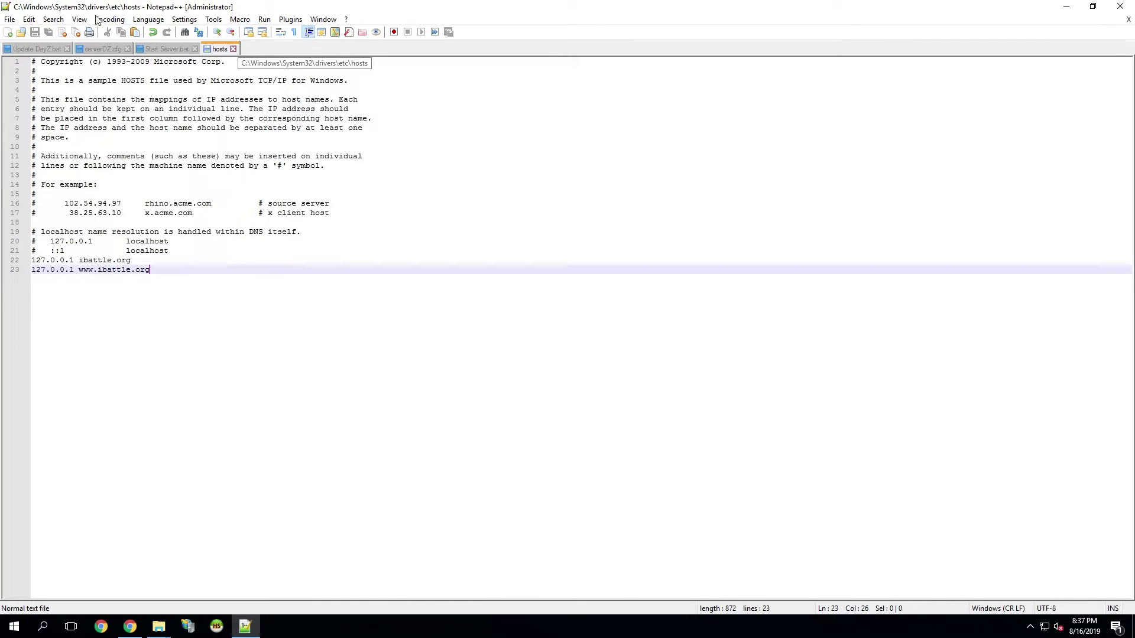
pyautogui.click(234, 49)
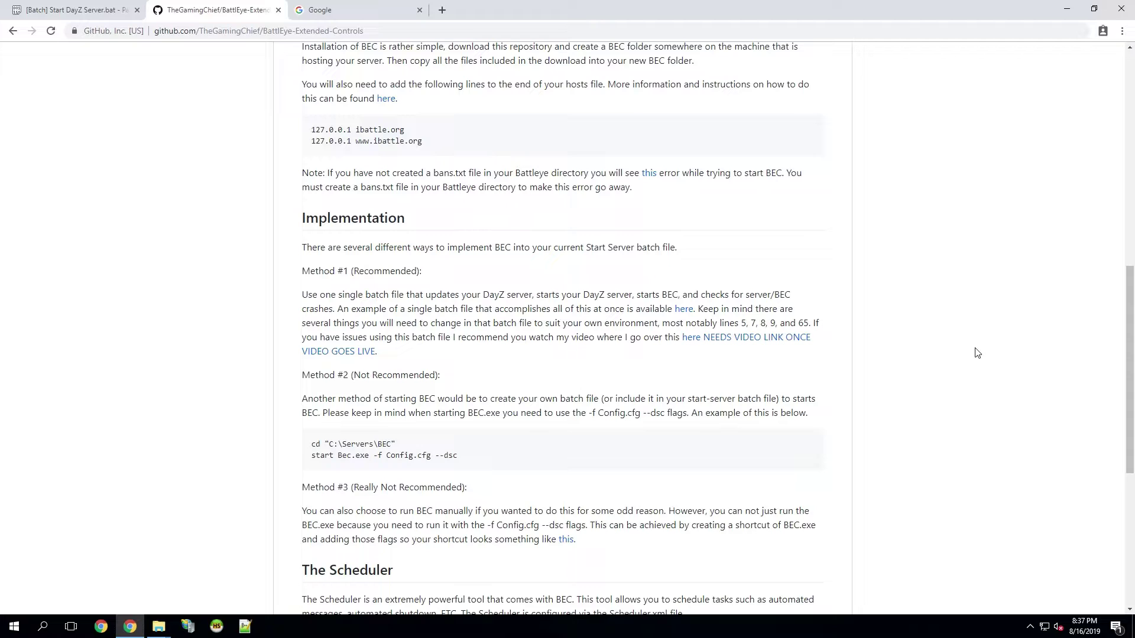
# - Scroll the README to the Implementation section and minimize Chrome
pyautogui.scroll(-1, 730, 309)
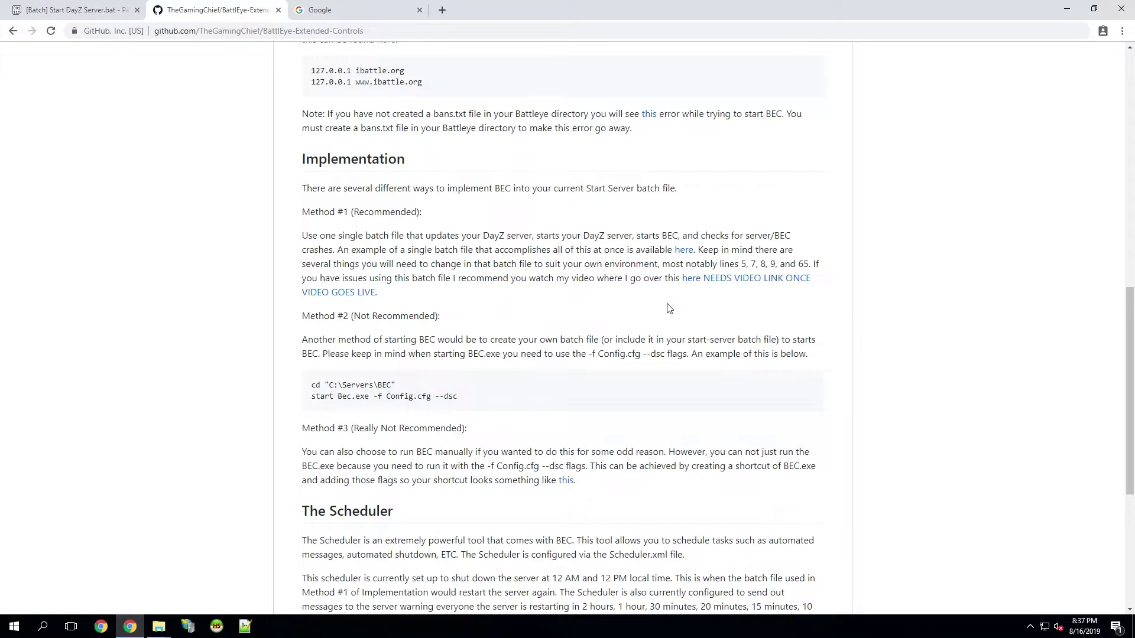
pyautogui.click(1065, 11)
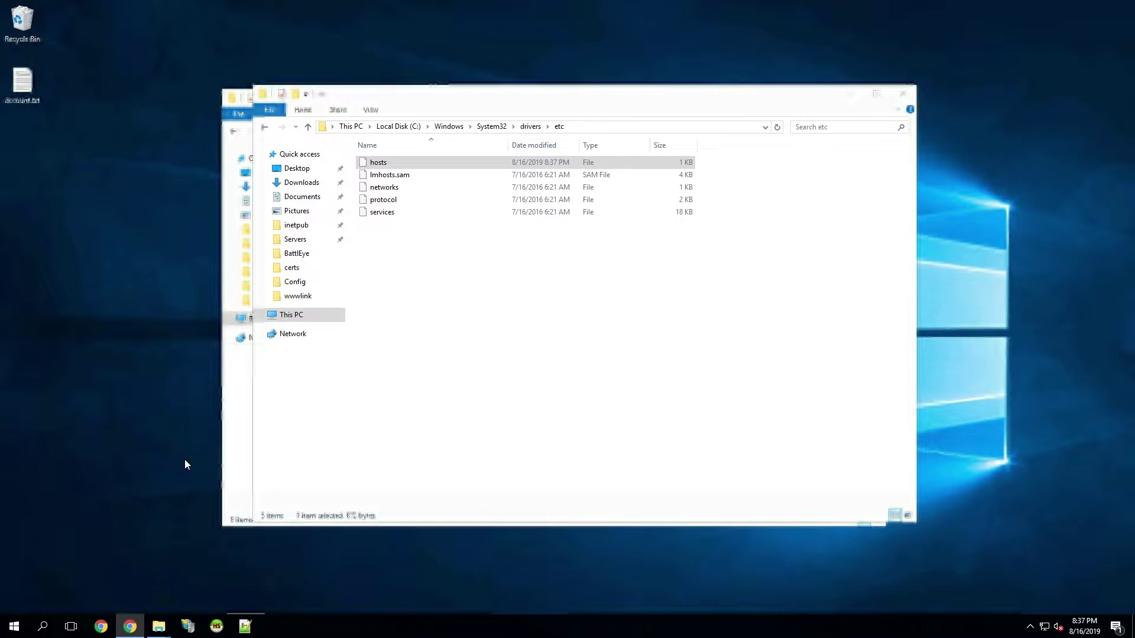
# - Review Start Server.bat's SteamCMDPath line 6 and line 18 start command, then show Pastebin's Start DayZ Server.bat
pyautogui.click(247, 627)
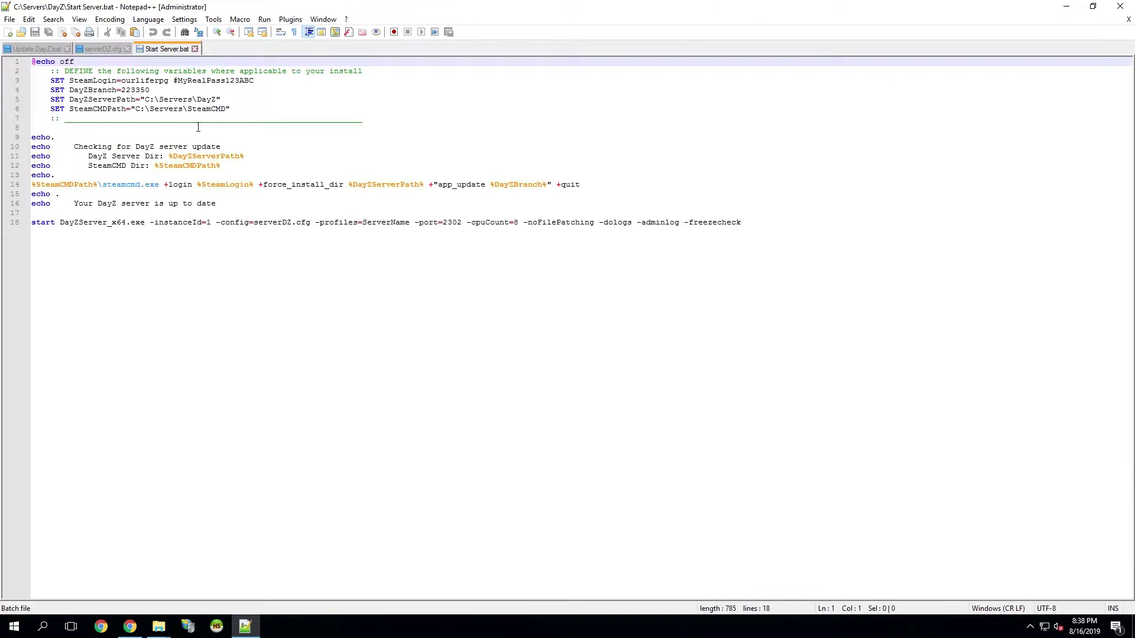
pyautogui.click(156, 110)
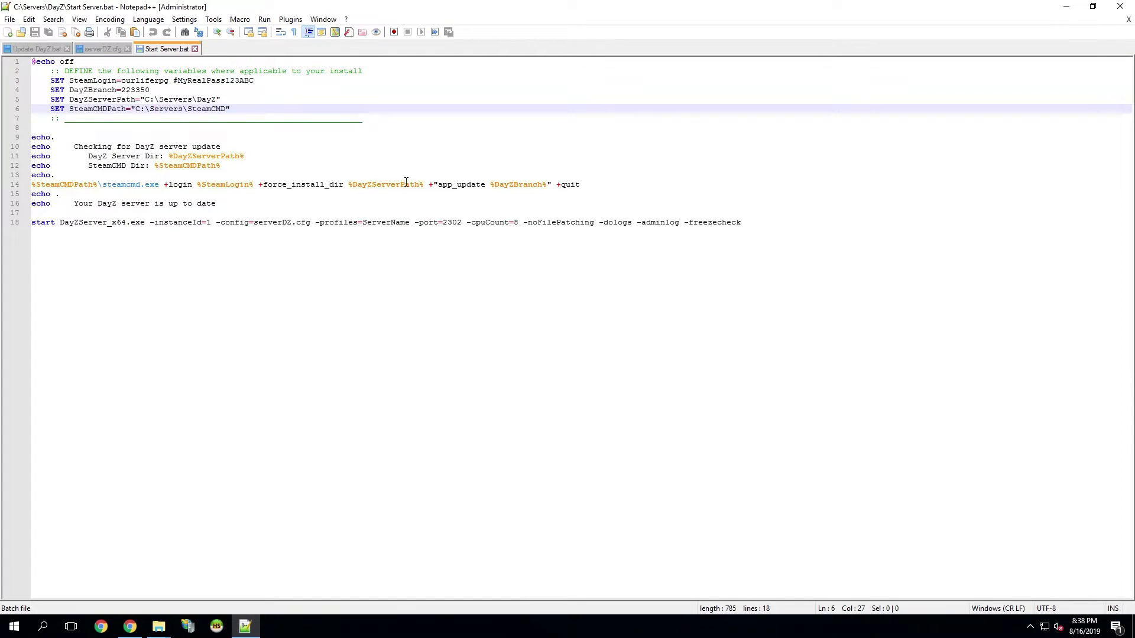
pyautogui.click(761, 223)
pyautogui.moveTo(761, 222); pyautogui.dragTo(36, 213)
pyautogui.click(762, 221)
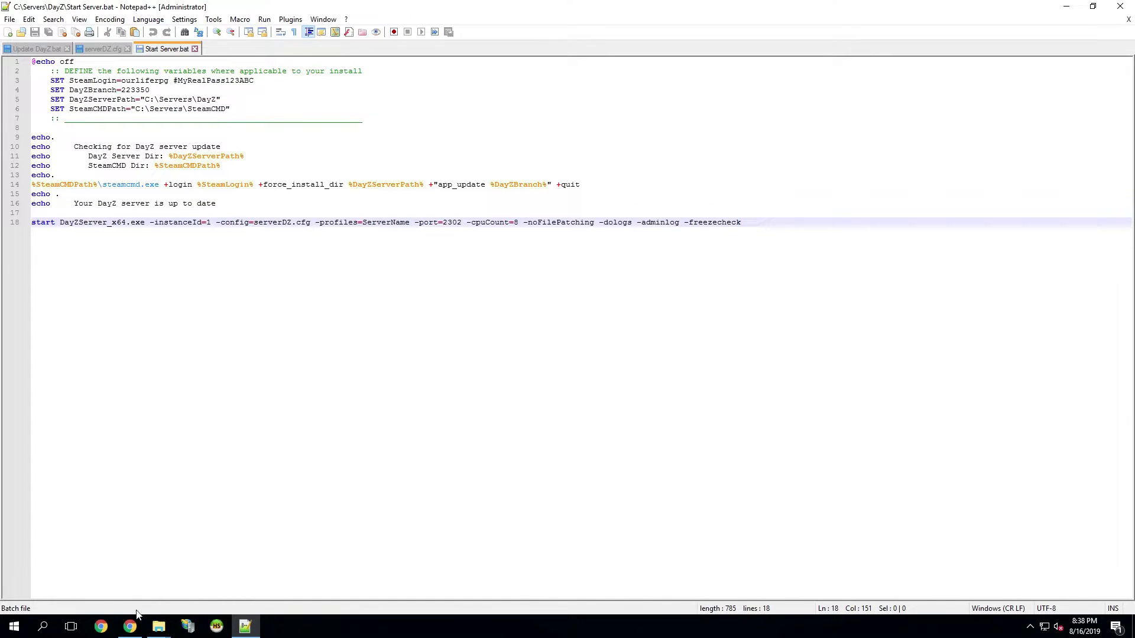
pyautogui.click(130, 627)
pyautogui.click(55, 10)
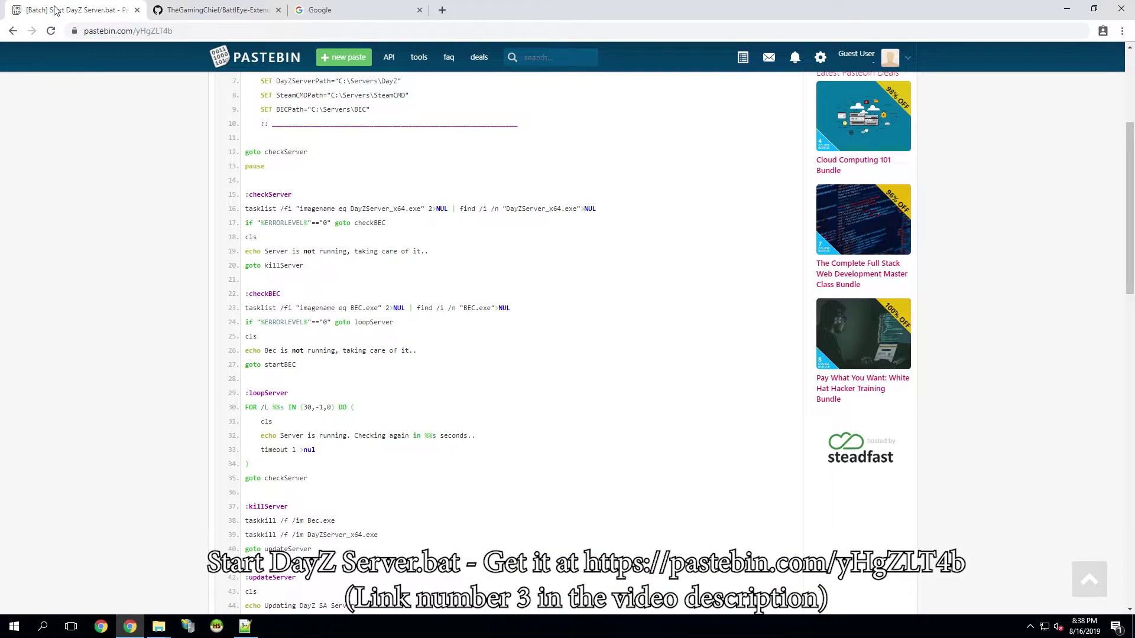
# - Select all the Pastebin raw Start DayZ Server.bat text, then return to Start Server.bat in Notepad++
pyautogui.scroll(-12, 155, 269)
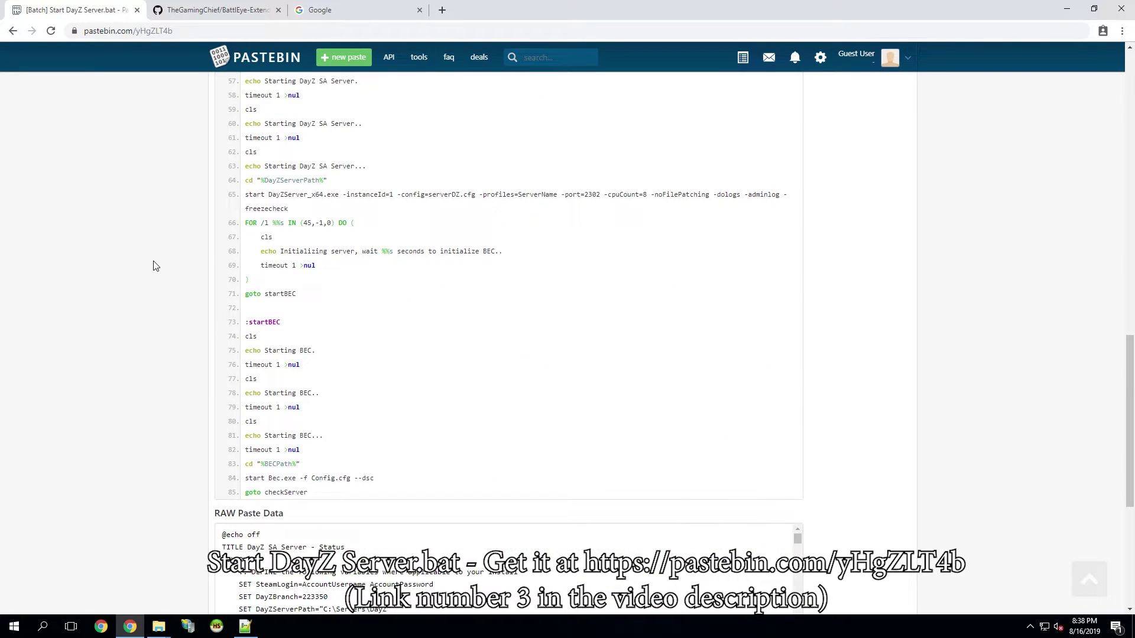
pyautogui.scroll(-5, 155, 269)
pyautogui.click(346, 238)
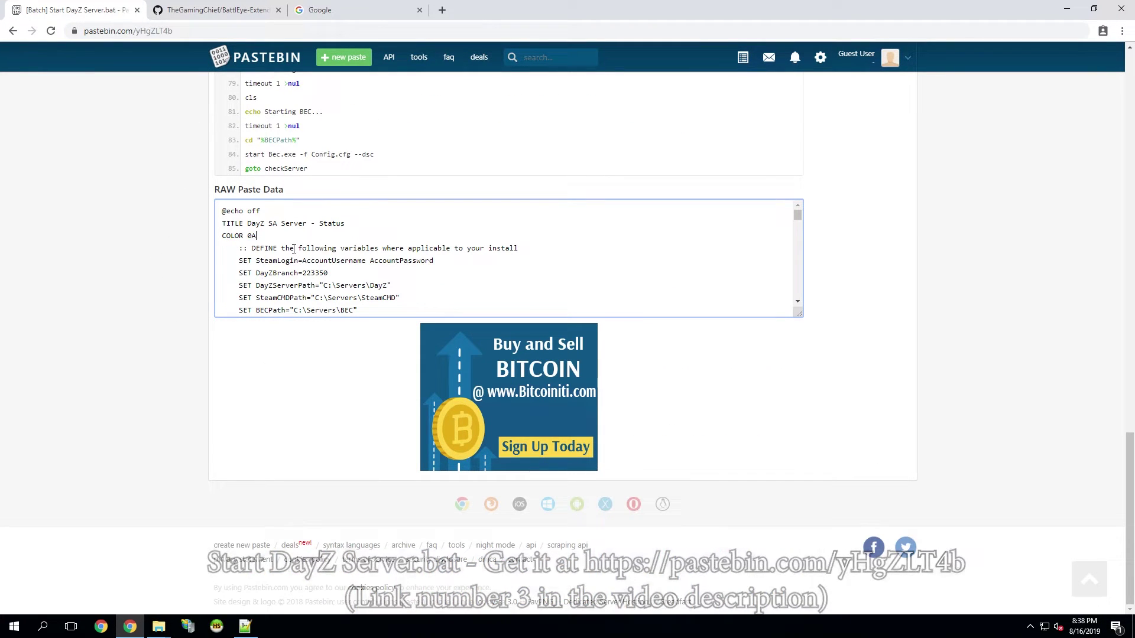
pyautogui.hotkey('ctrl', 'a')
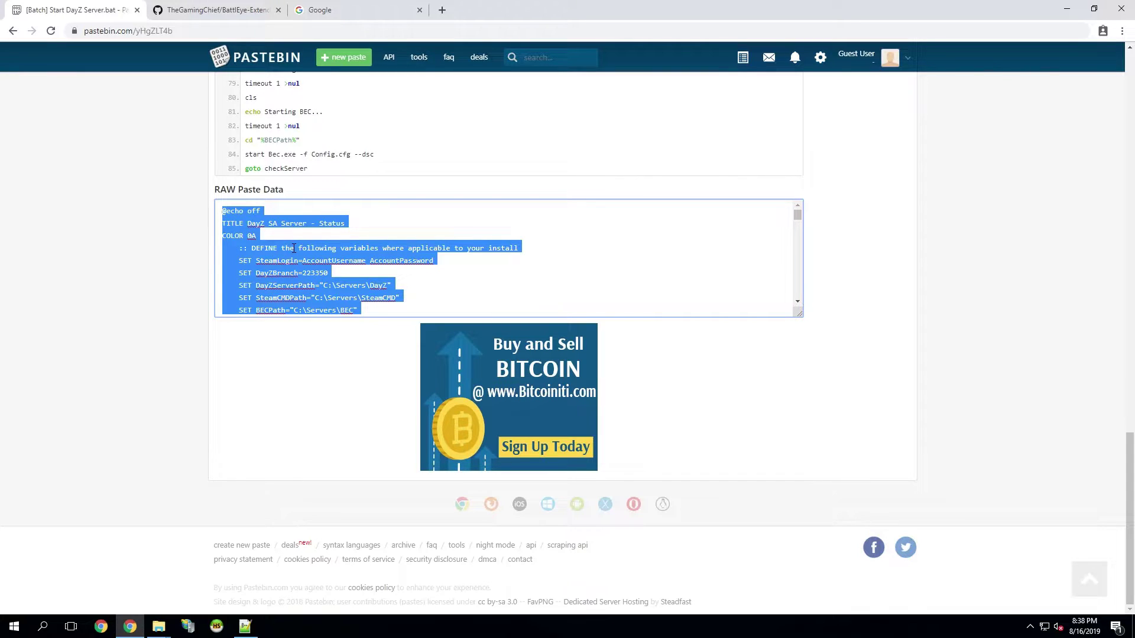
pyautogui.click(245, 626)
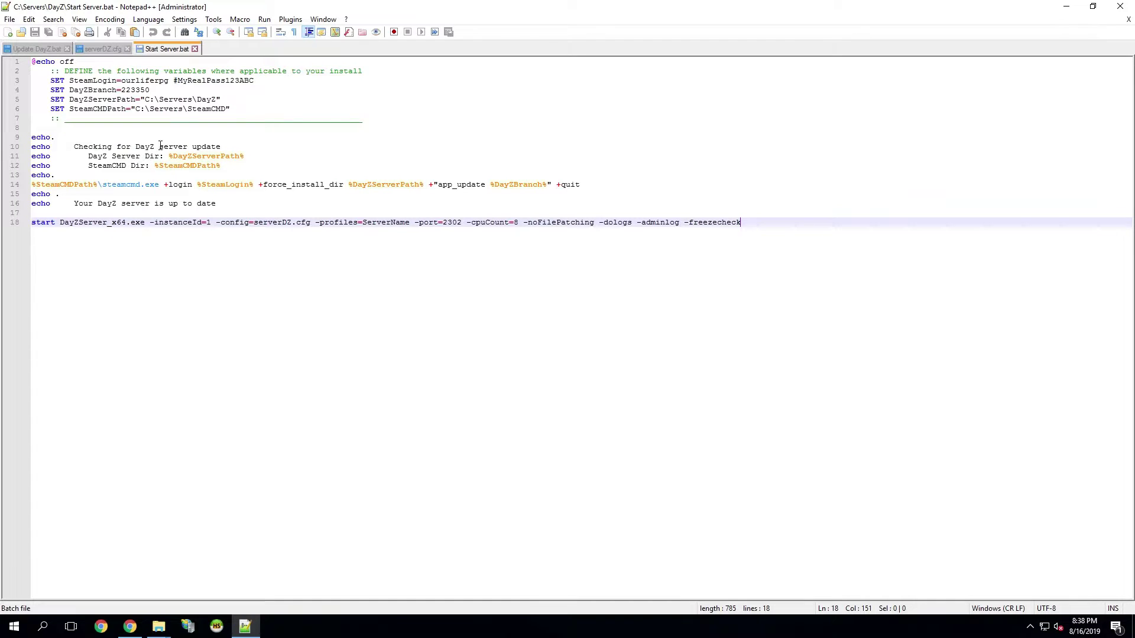
# - Overwrite the old Start Server.bat contents with the 85-line Pastebin BEC script and return to the top
pyautogui.hotkey('ctrl', 'a')
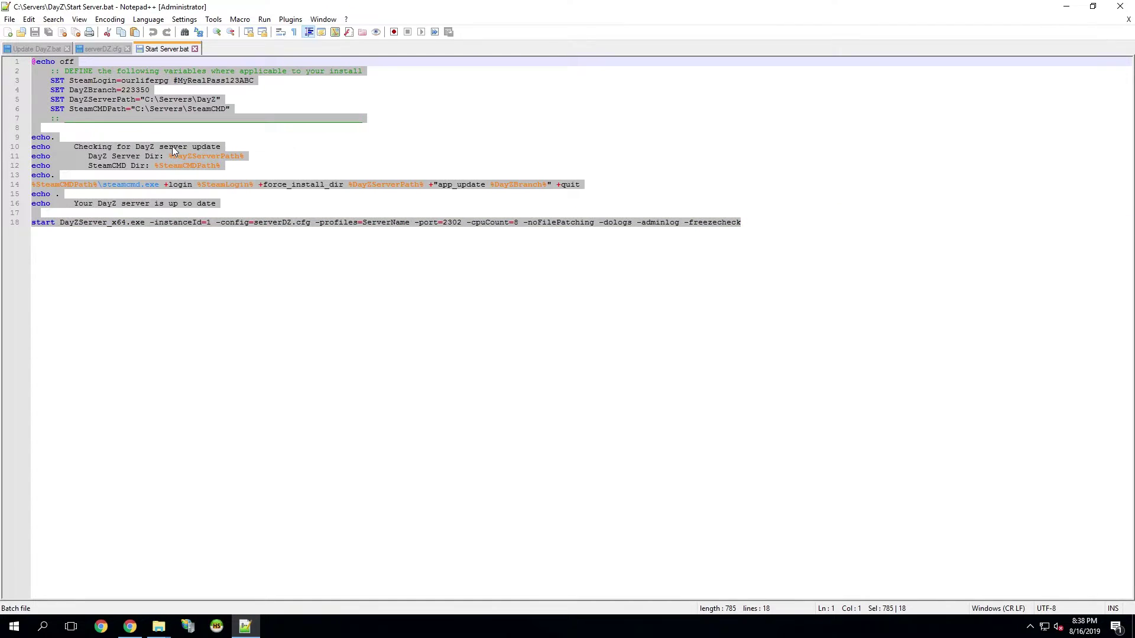
pyautogui.hotkey('ctrl', 'v')
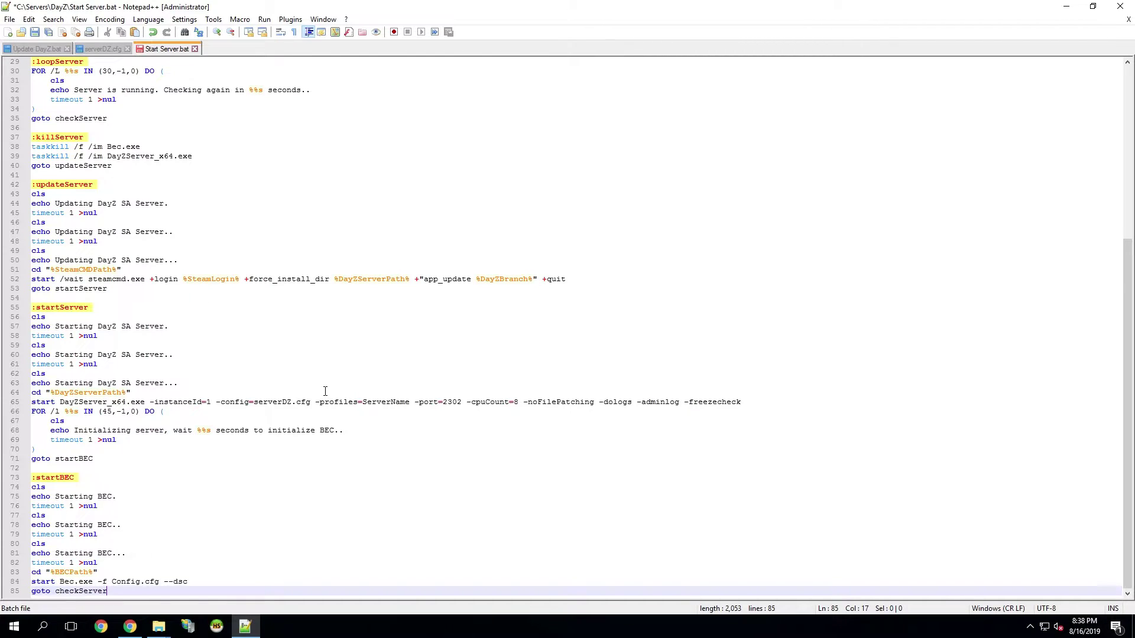
pyautogui.scroll(10, 325, 391)
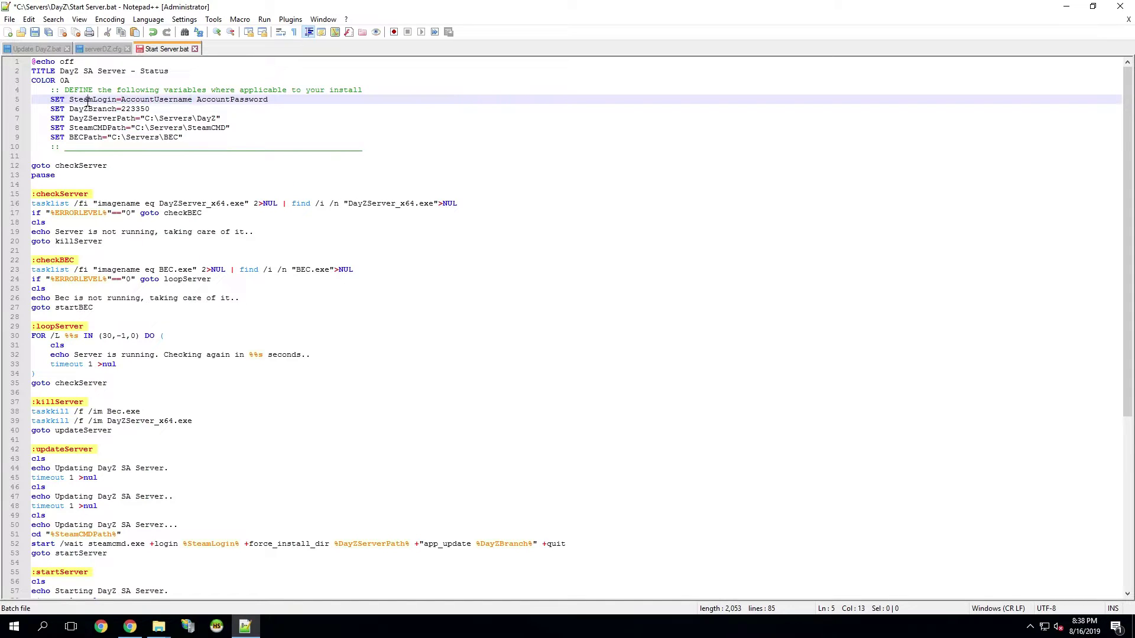
# - Replace the AccountUsername and AccountPassword placeholders with the Steam login from Update DayZ.bat
pyautogui.doubleClick(103, 99)
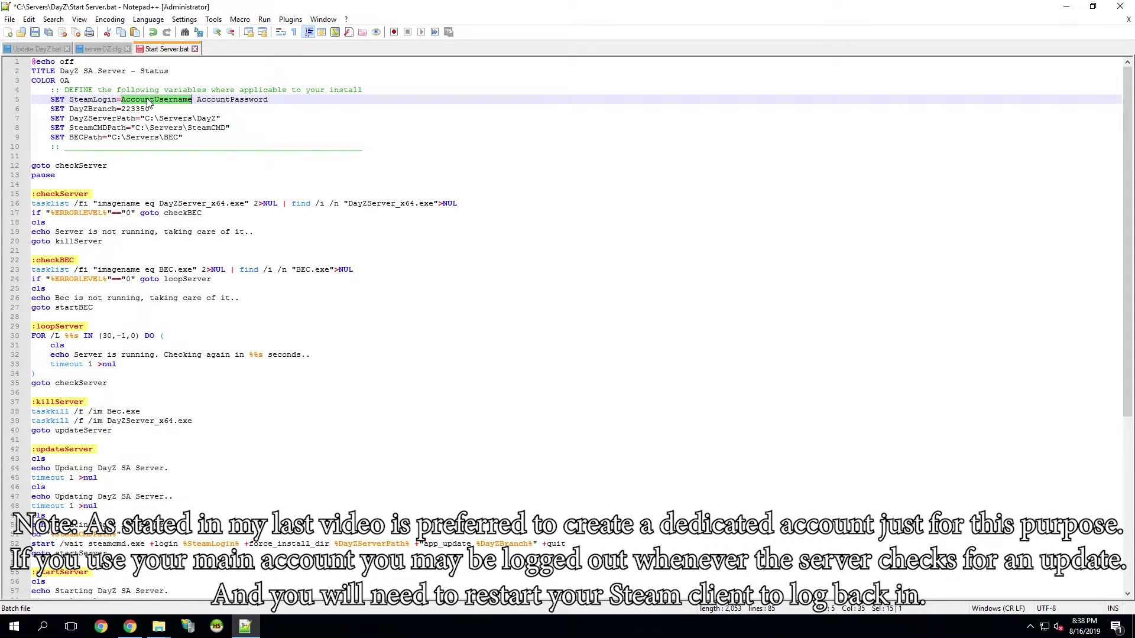
pyautogui.doubleClick(147, 99)
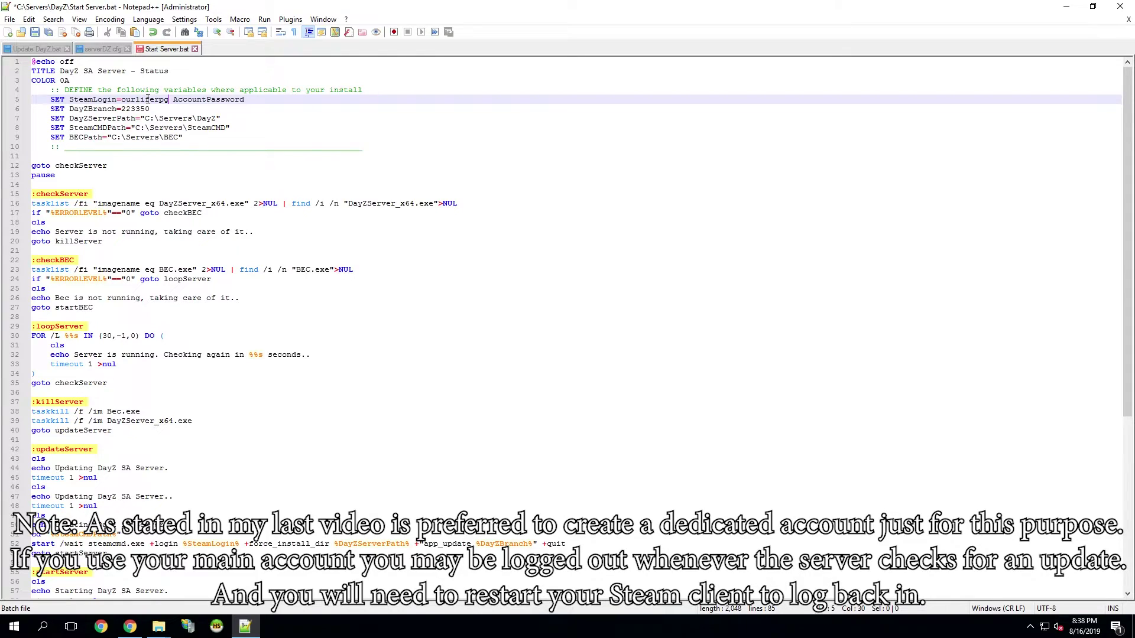
pyautogui.click(30, 49)
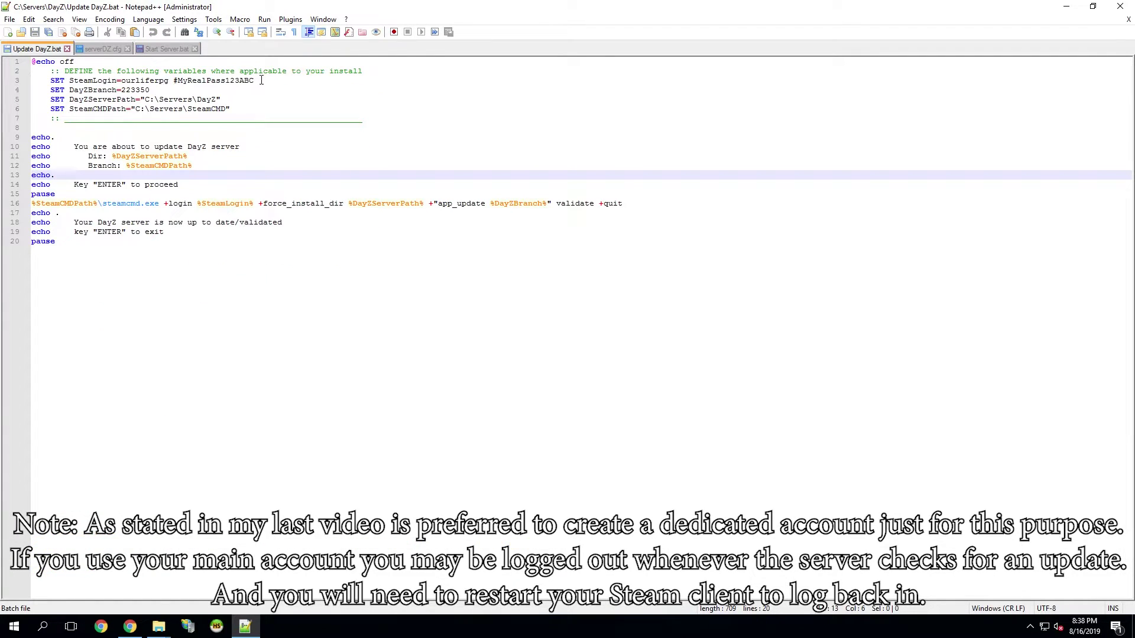
pyautogui.moveTo(261, 80); pyautogui.dragTo(178, 81)
pyautogui.hotkey('ctrl', 'c')
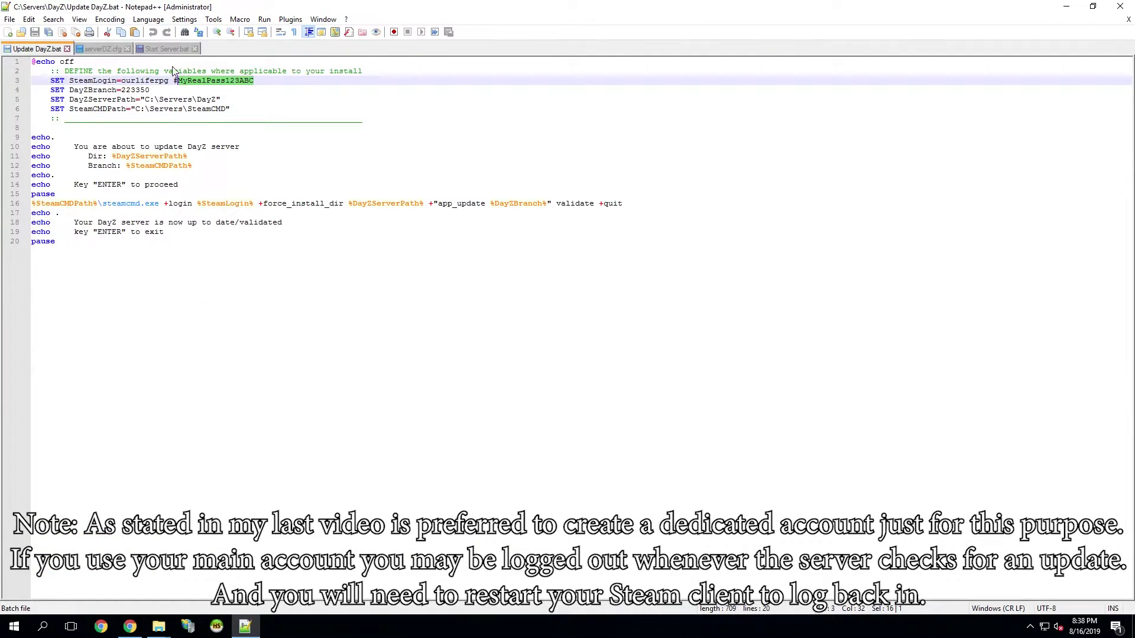
pyautogui.click(166, 48)
pyautogui.doubleClick(202, 99)
pyautogui.write('#')
pyautogui.hotkey('ctrl', 'v')
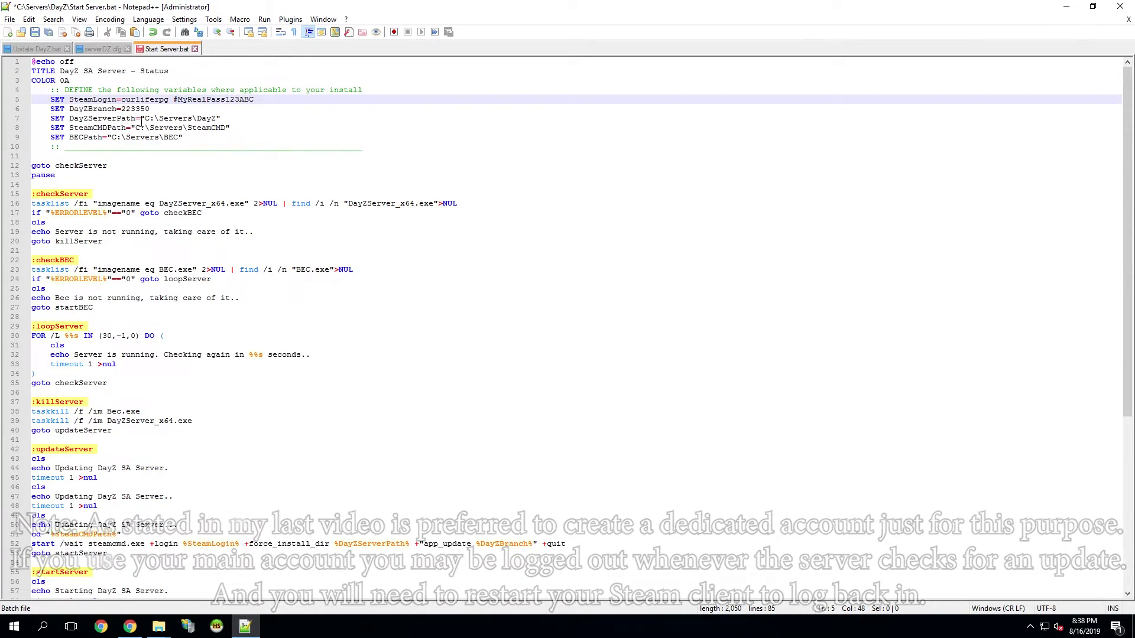
# - Check the paths: DayZServerPath C:\Servers\DayZ, SteamCMDPath C:\Servers\SteamCMD, BECPath C:\Servers\BEC
pyautogui.doubleClick(110, 119)
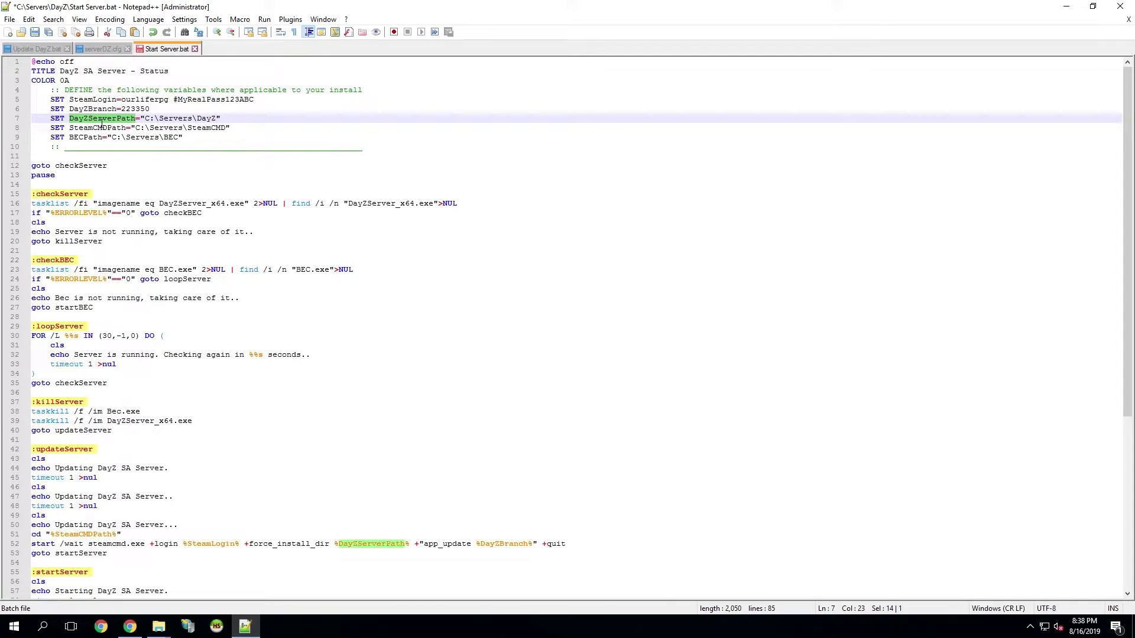
pyautogui.moveTo(146, 119); pyautogui.dragTo(218, 118)
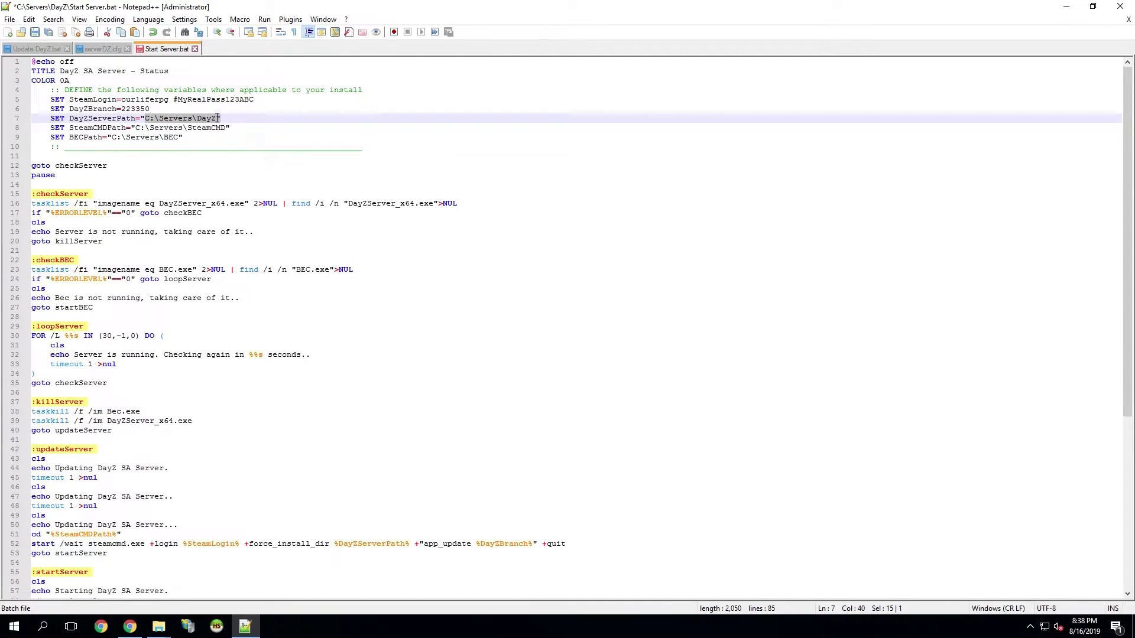
pyautogui.doubleClick(102, 128)
pyautogui.moveTo(136, 128); pyautogui.dragTo(226, 128)
pyautogui.doubleClick(82, 139)
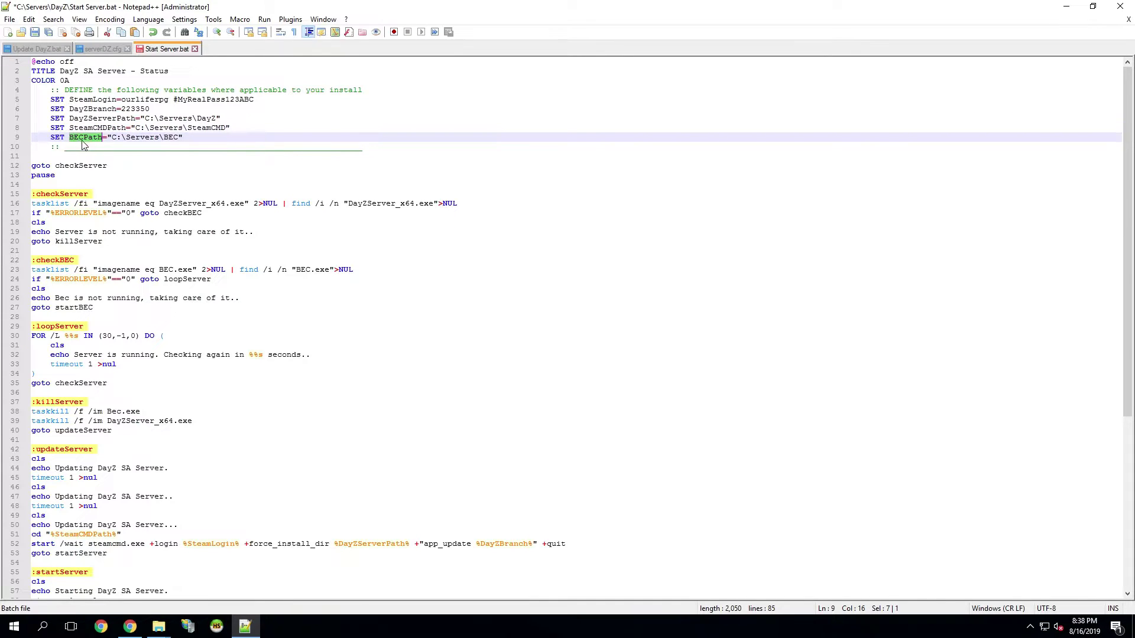
pyautogui.doubleClick(156, 137)
pyautogui.click(179, 138)
pyautogui.click(140, 140)
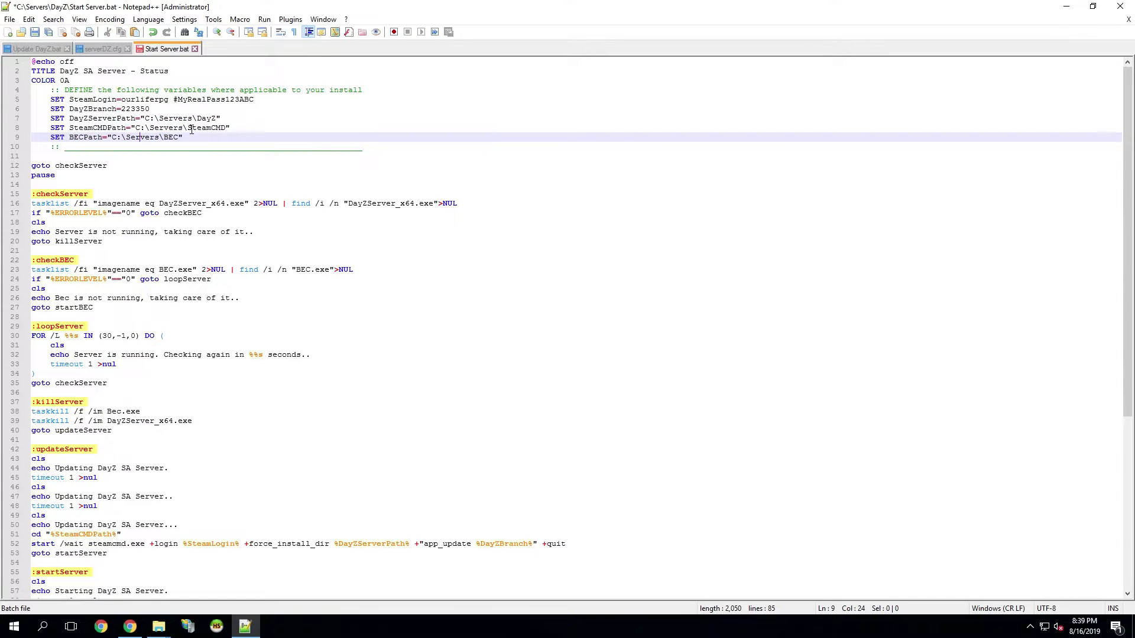